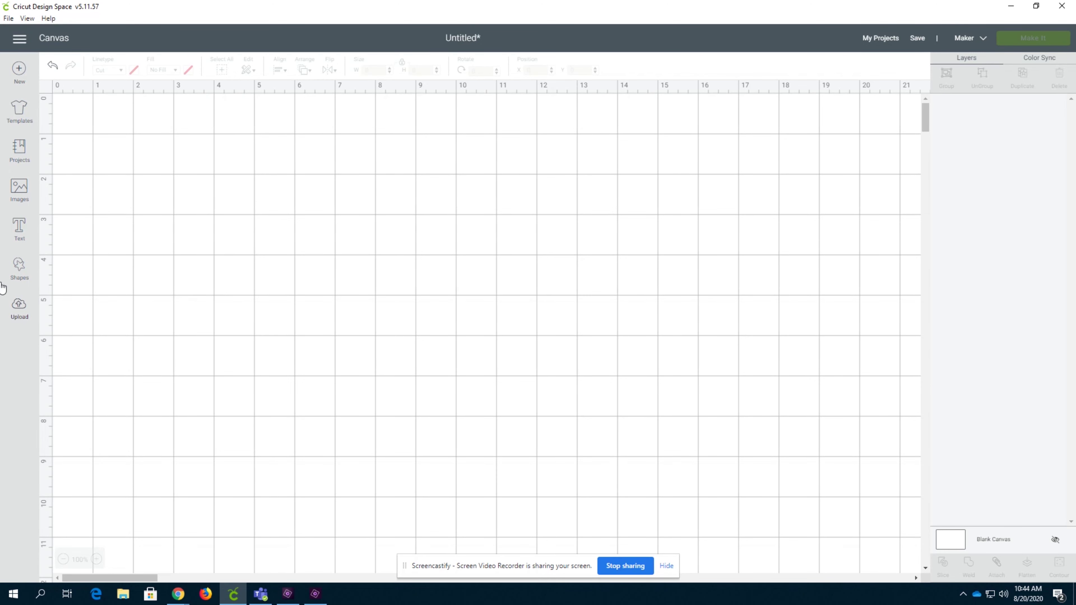
# Go to the Upload page from the left sidebar to see the Image and Pattern upload options
pyautogui.click(20, 314)
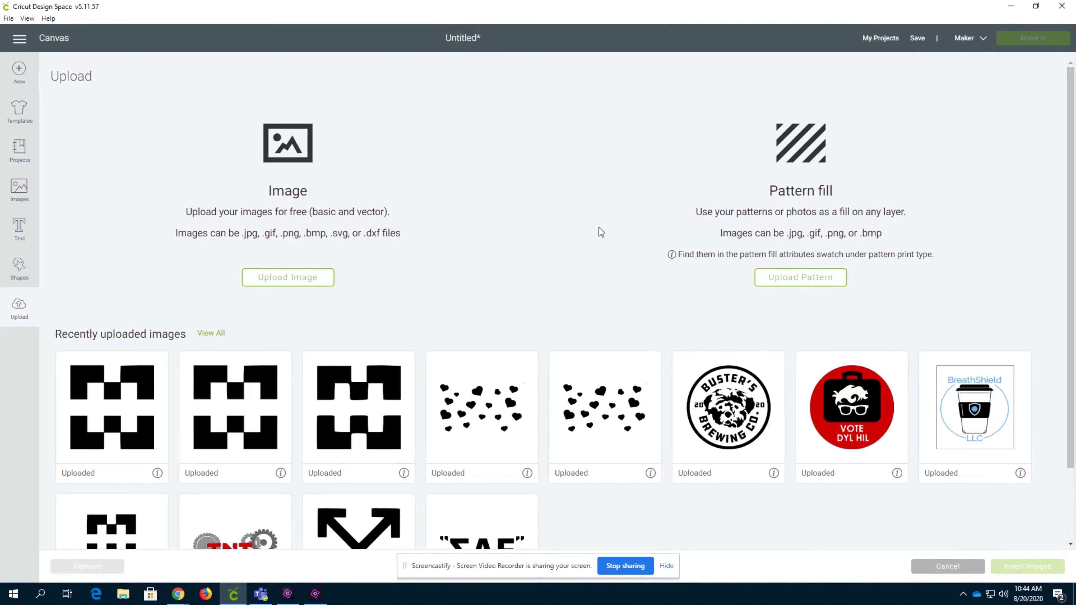
# Start an image upload and open the harper_logo file from the computer
pyautogui.click(295, 283)
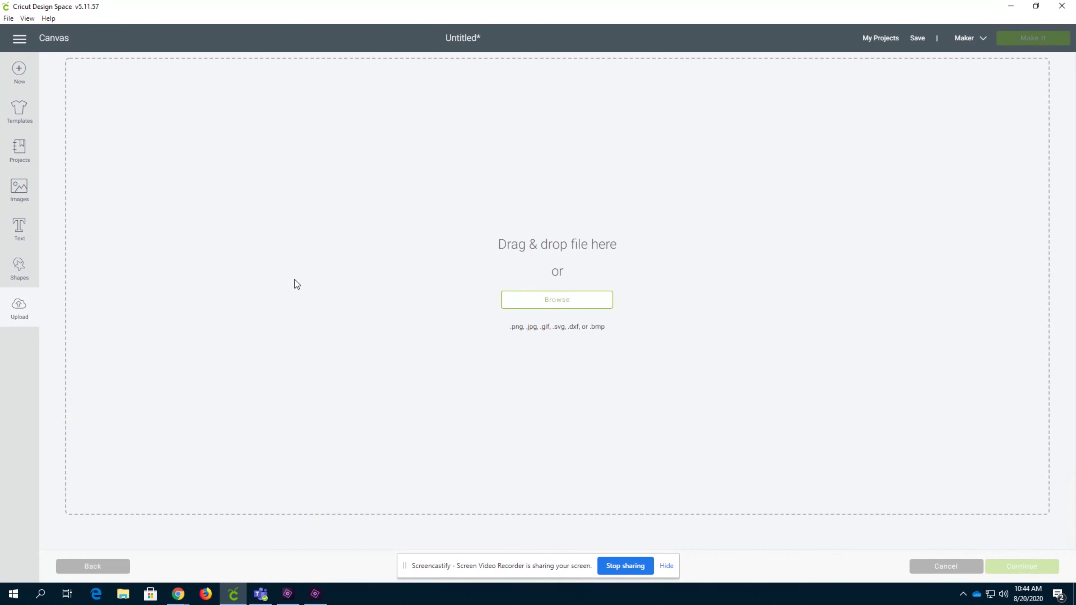
pyautogui.click(508, 304)
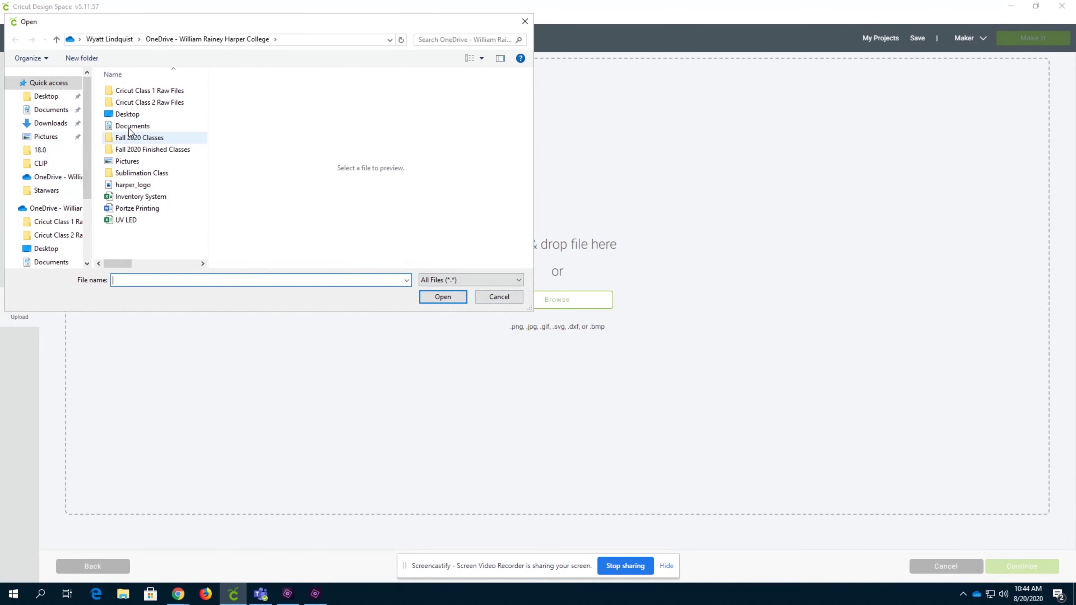
pyautogui.doubleClick(132, 185)
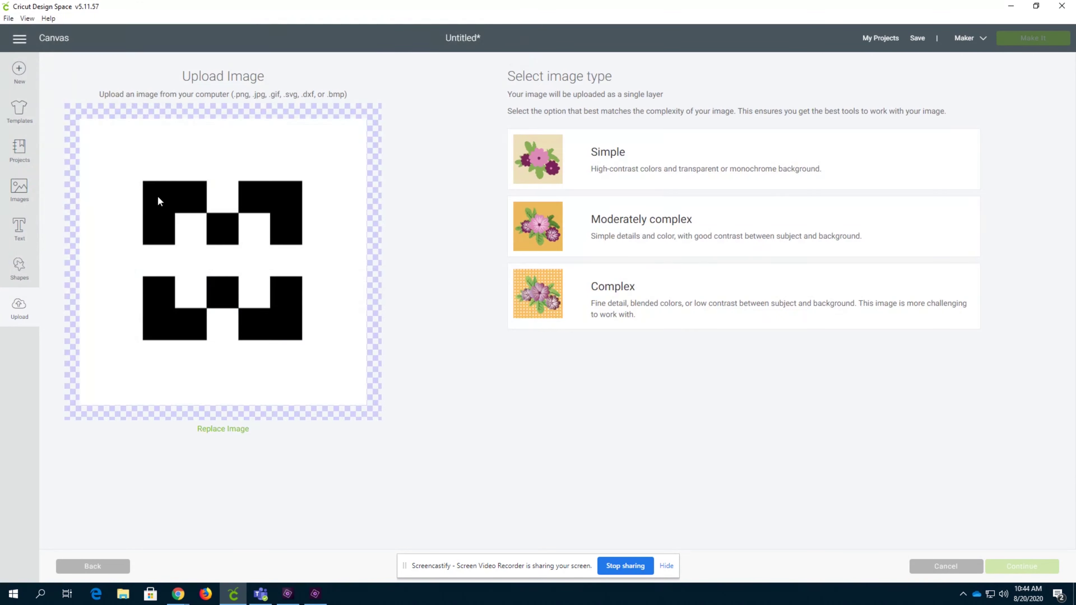
# Compare the Simple, Moderately complex and Complex image types, settle on Simple, and continue
pyautogui.click(632, 327)
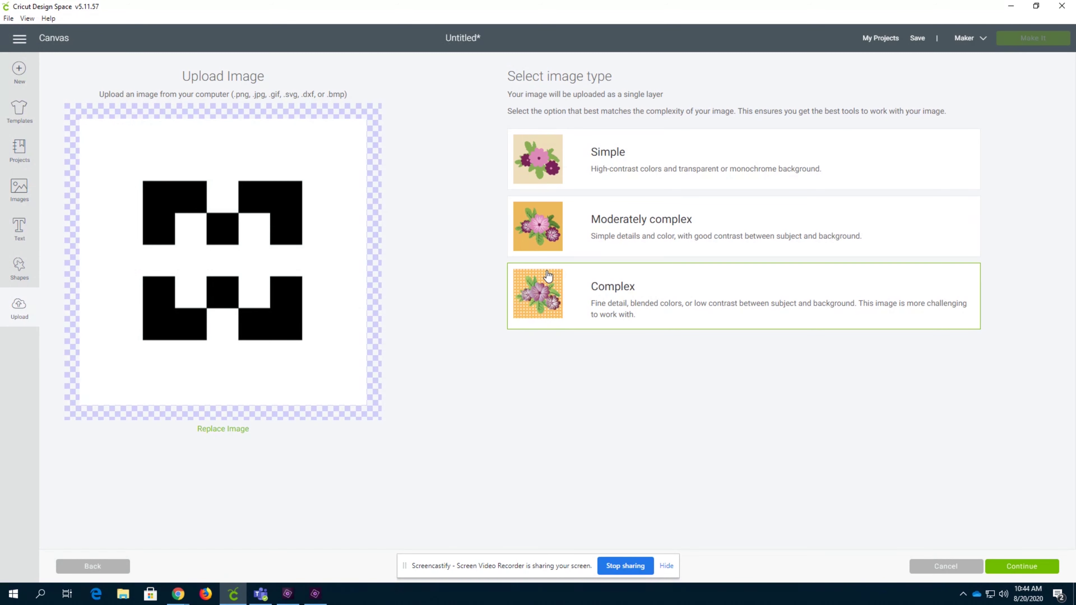
pyautogui.click(606, 168)
pyautogui.click(616, 206)
pyautogui.click(620, 168)
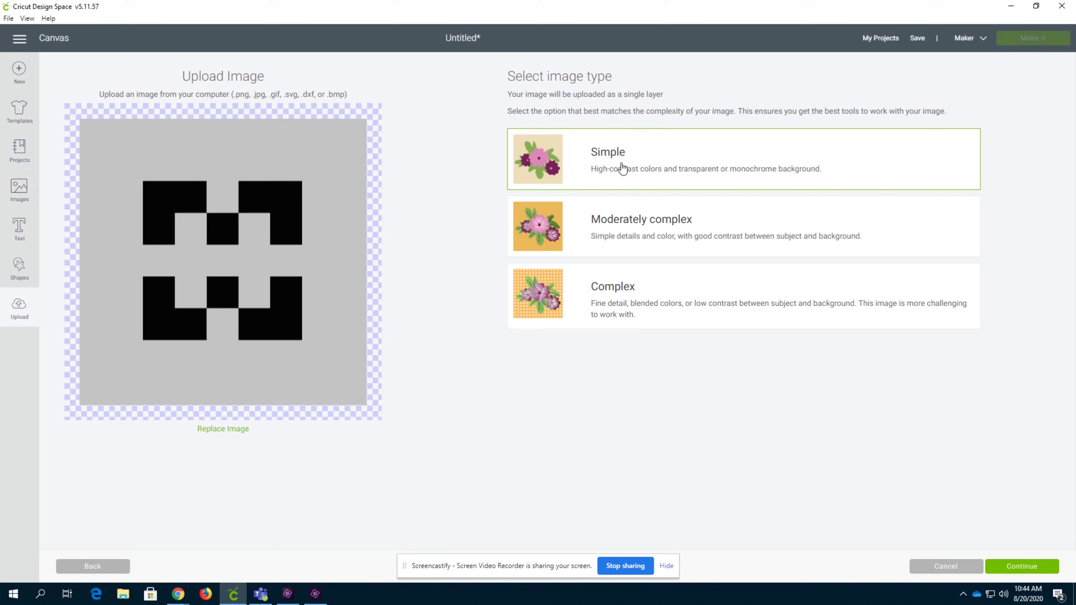
pyautogui.click(584, 235)
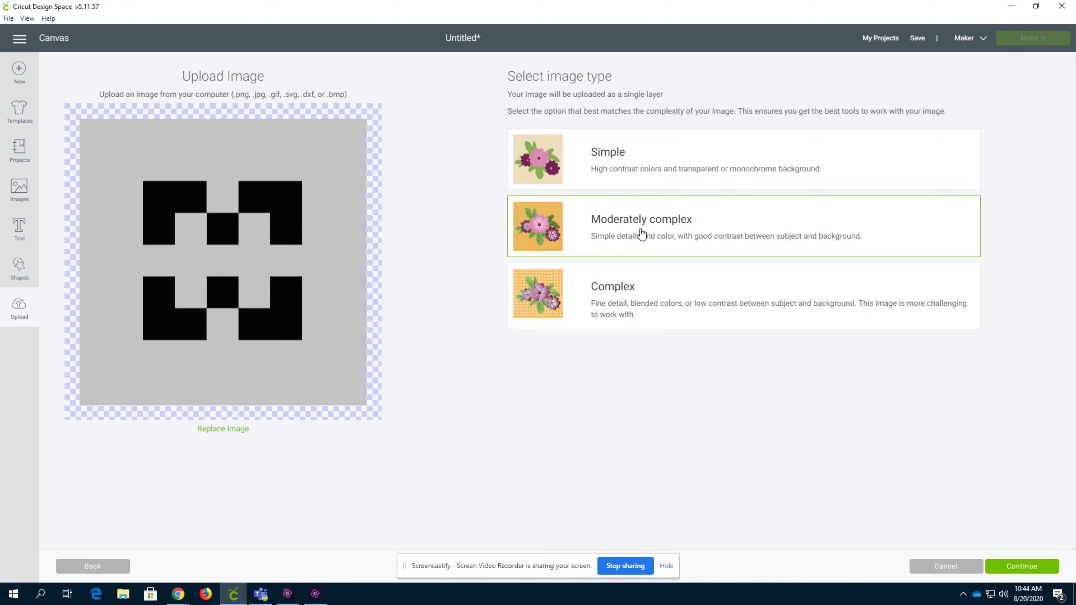
pyautogui.click(682, 287)
pyautogui.click(687, 229)
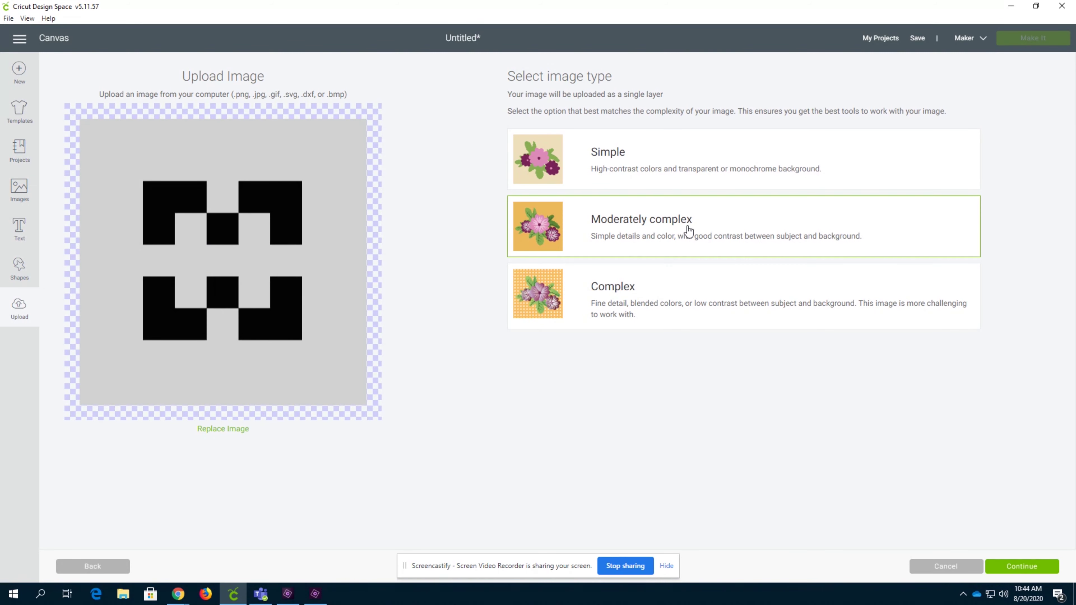
pyautogui.click(681, 289)
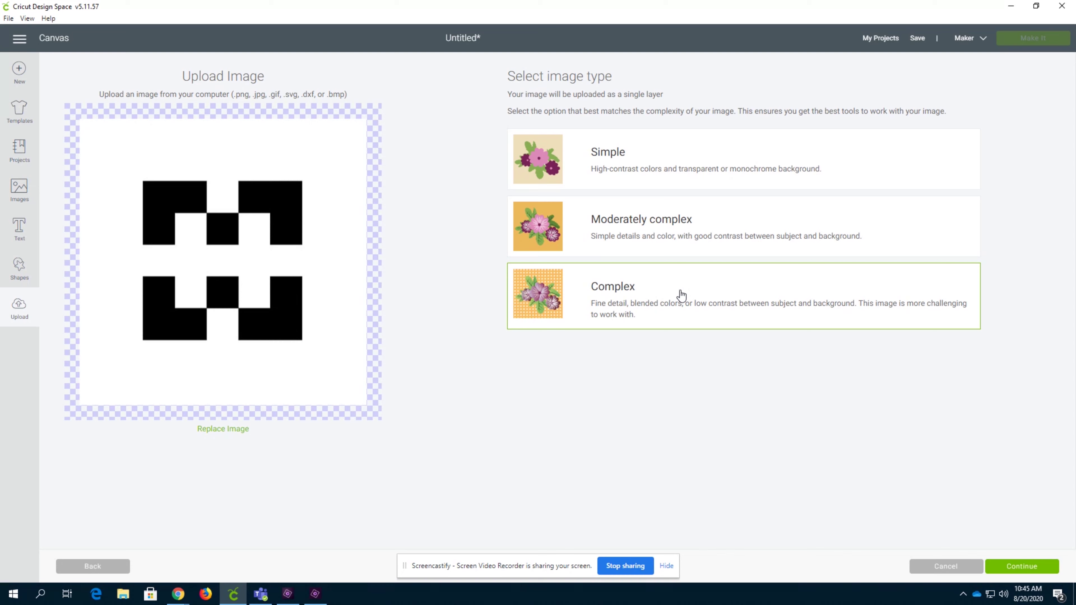
pyautogui.click(641, 158)
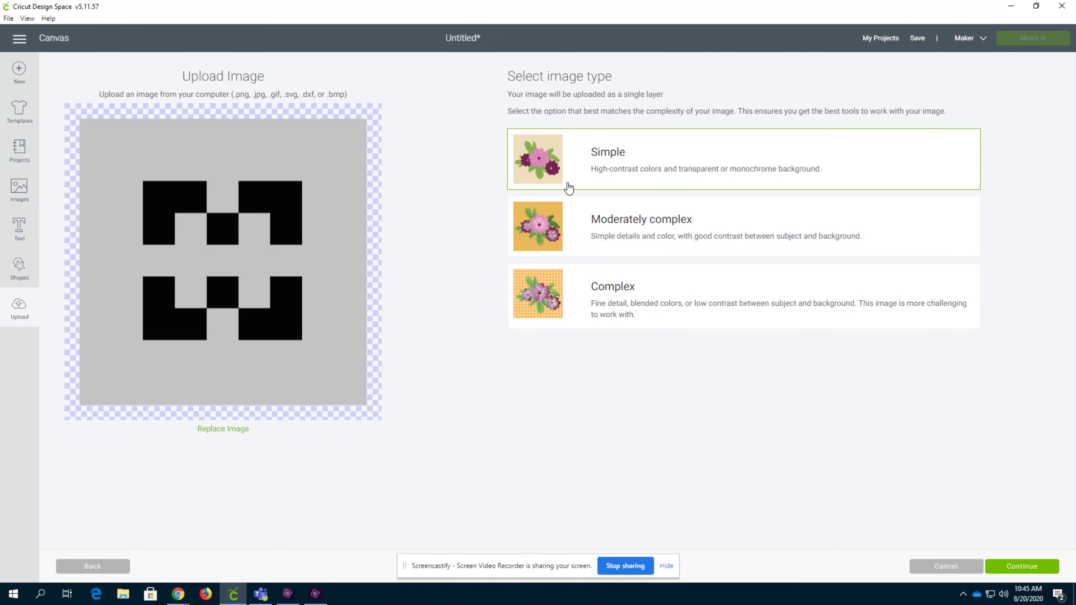
pyautogui.click(624, 294)
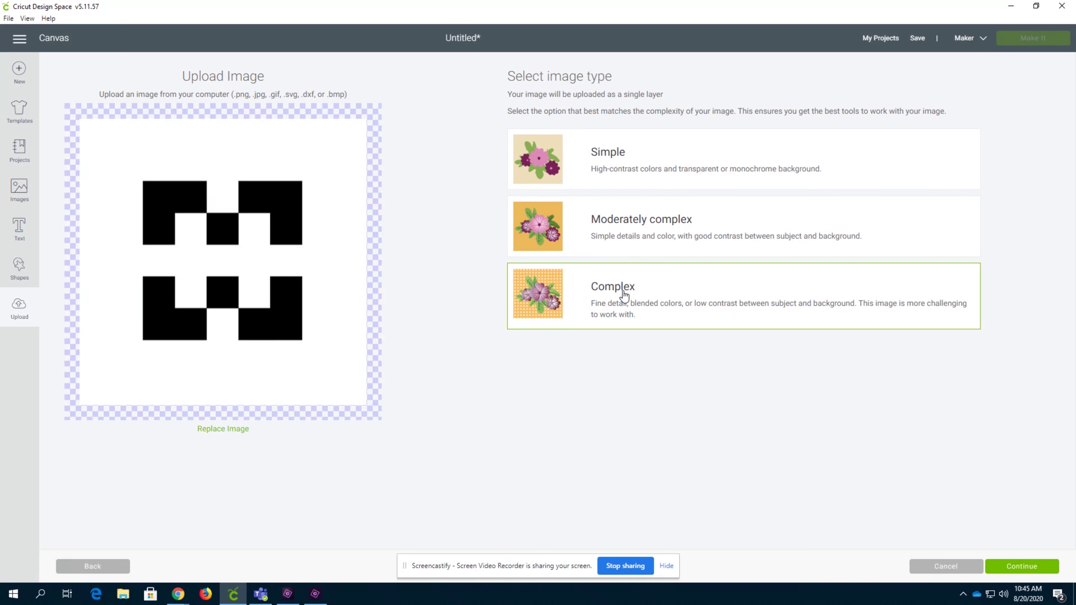
pyautogui.click(610, 166)
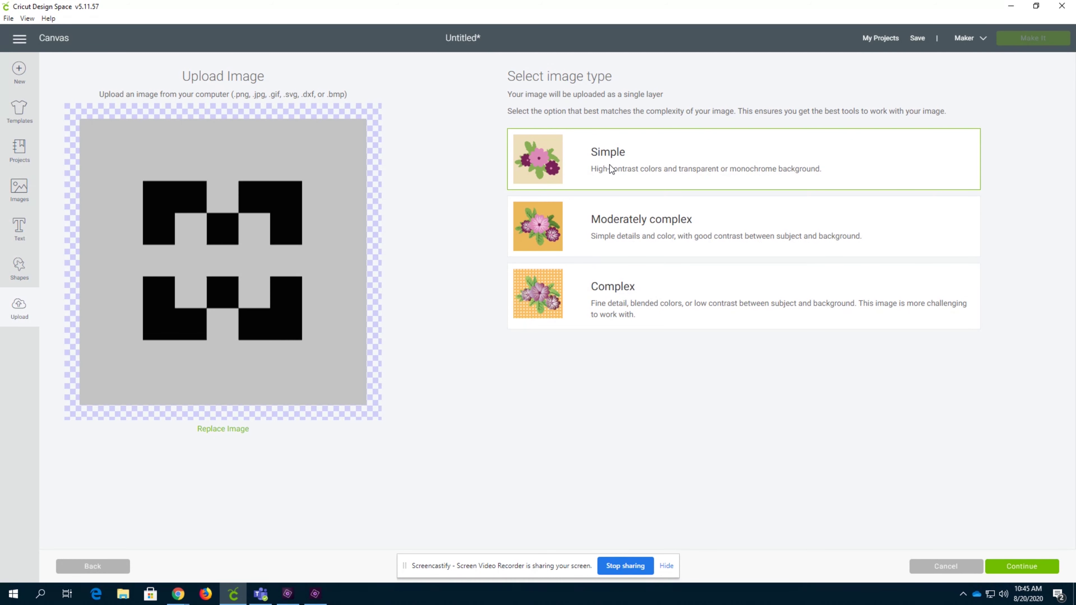
pyautogui.click(1020, 567)
# In Advanced Options, set Reduce colors to 2
pyautogui.click(67, 147)
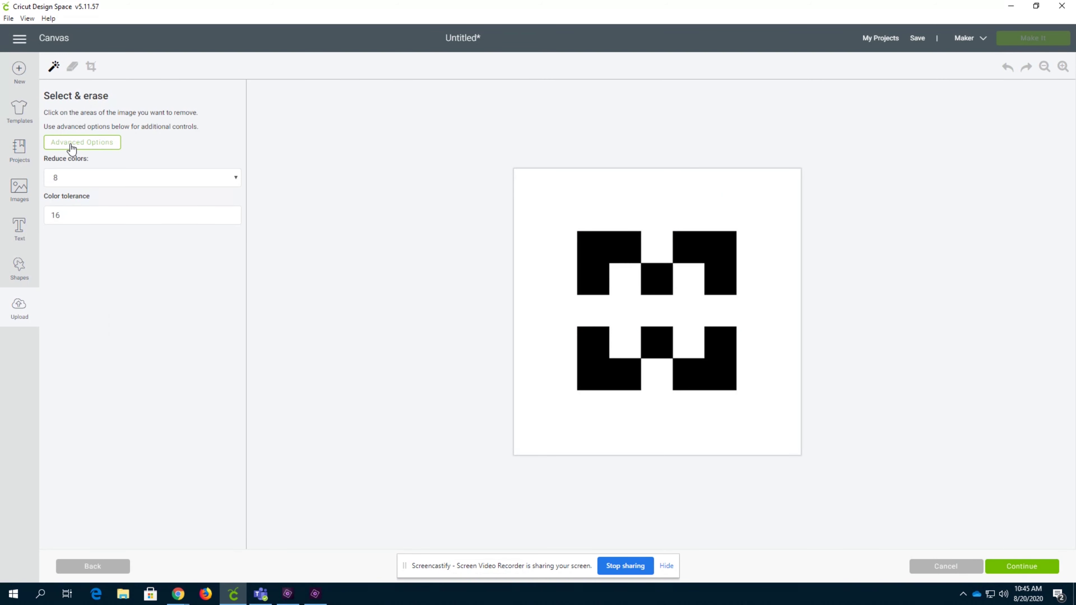
pyautogui.click(169, 182)
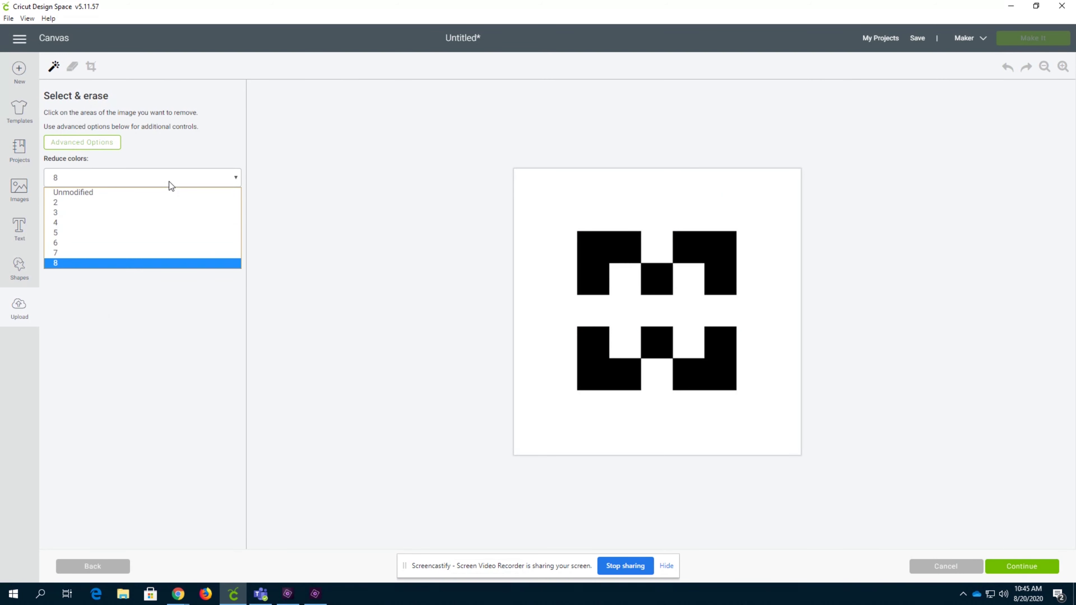
pyautogui.click(169, 181)
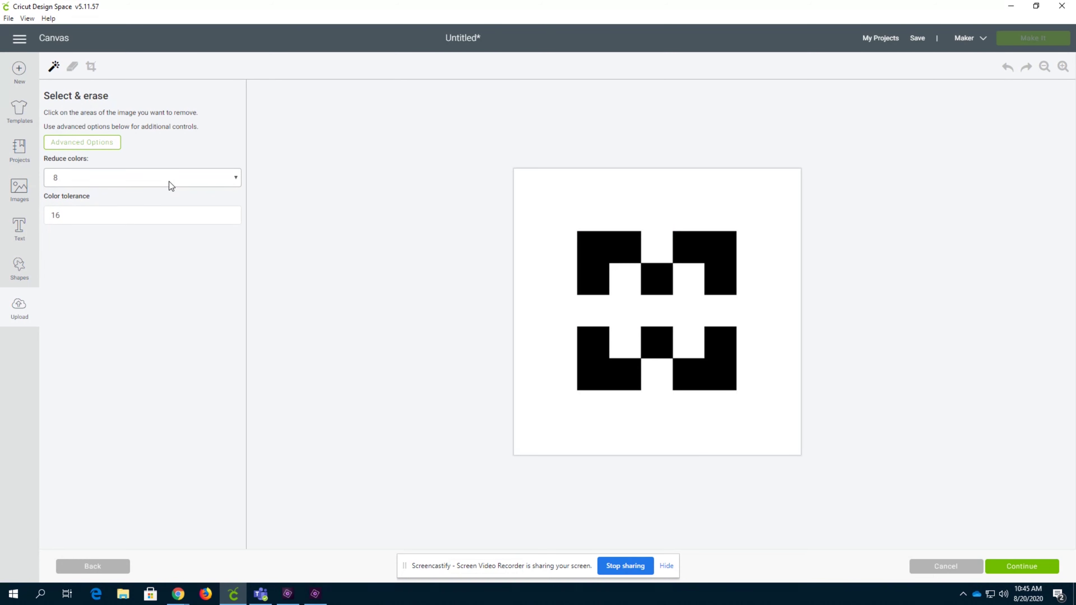
pyautogui.click(185, 180)
pyautogui.click(185, 180)
pyautogui.click(185, 180)
pyautogui.click(185, 180)
pyautogui.click(184, 181)
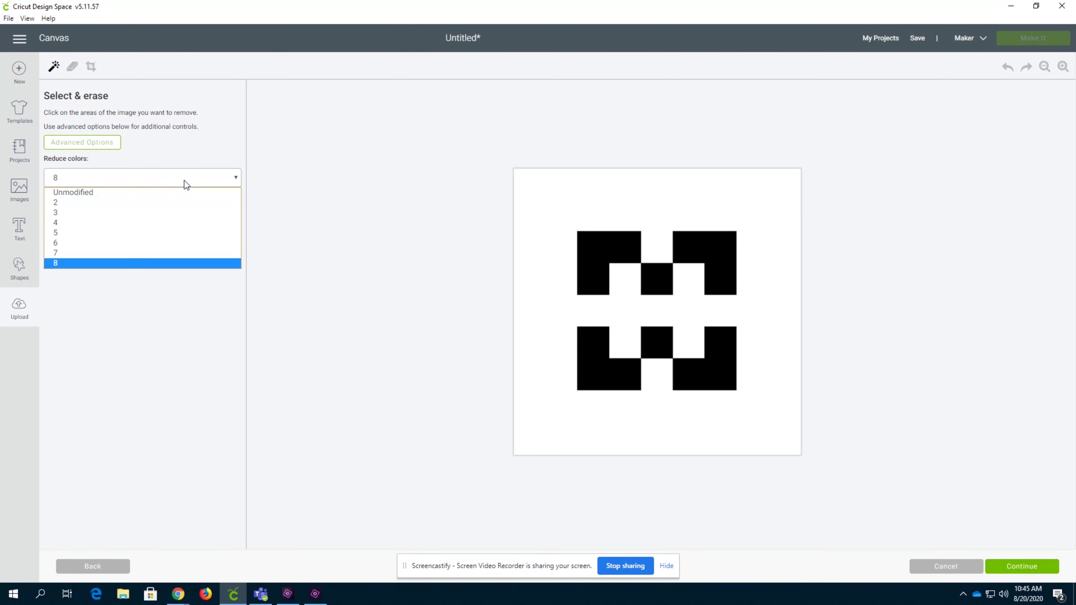
pyautogui.click(112, 171)
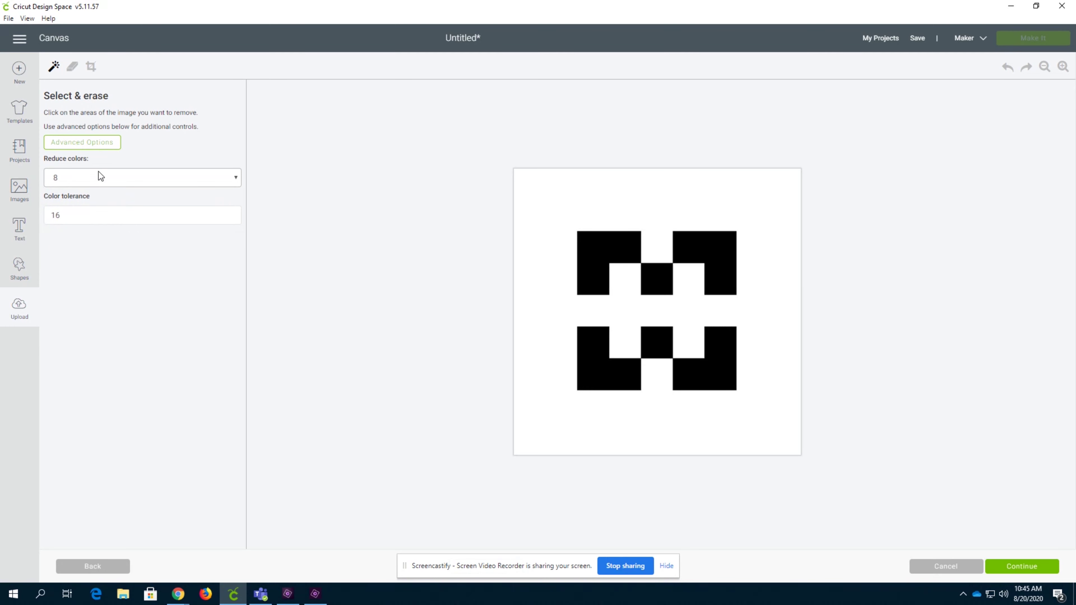
pyautogui.click(98, 173)
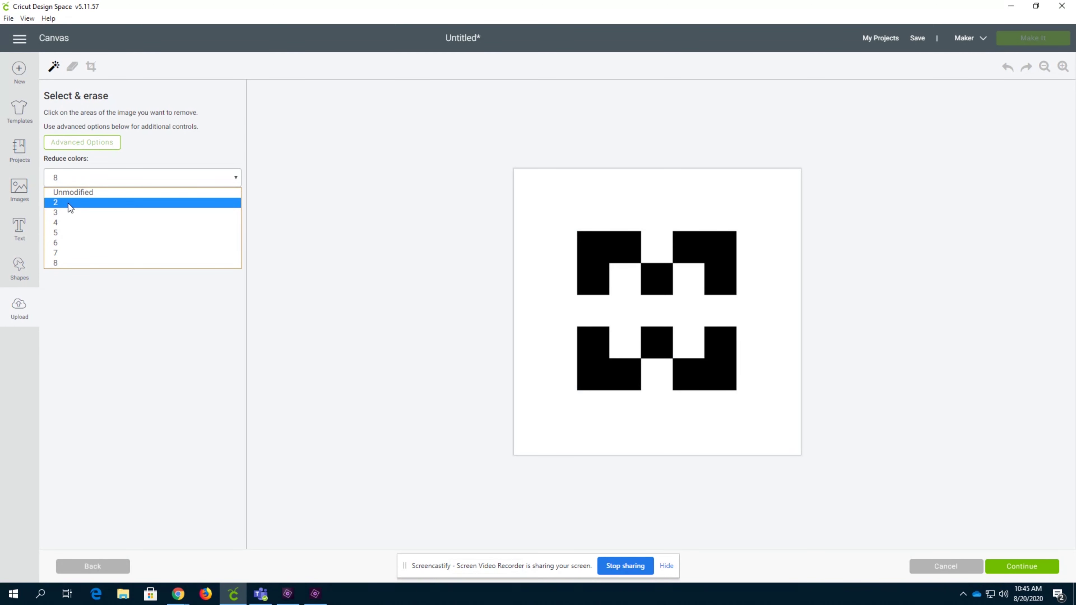
pyautogui.click(68, 204)
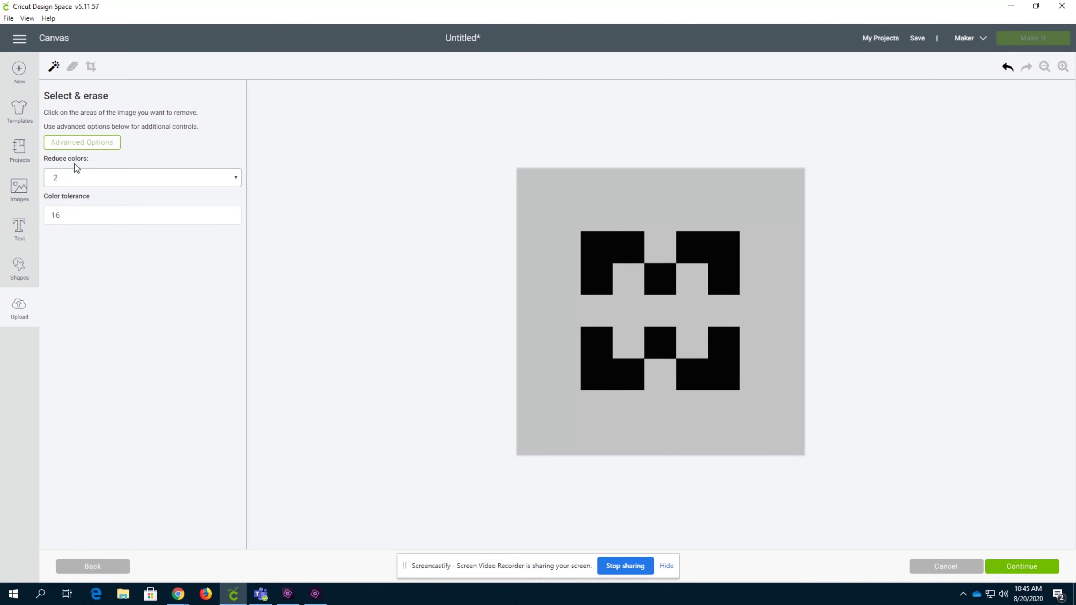
# Set Color tolerance to 1 and erase the grey background around the logo
pyautogui.click(126, 219)
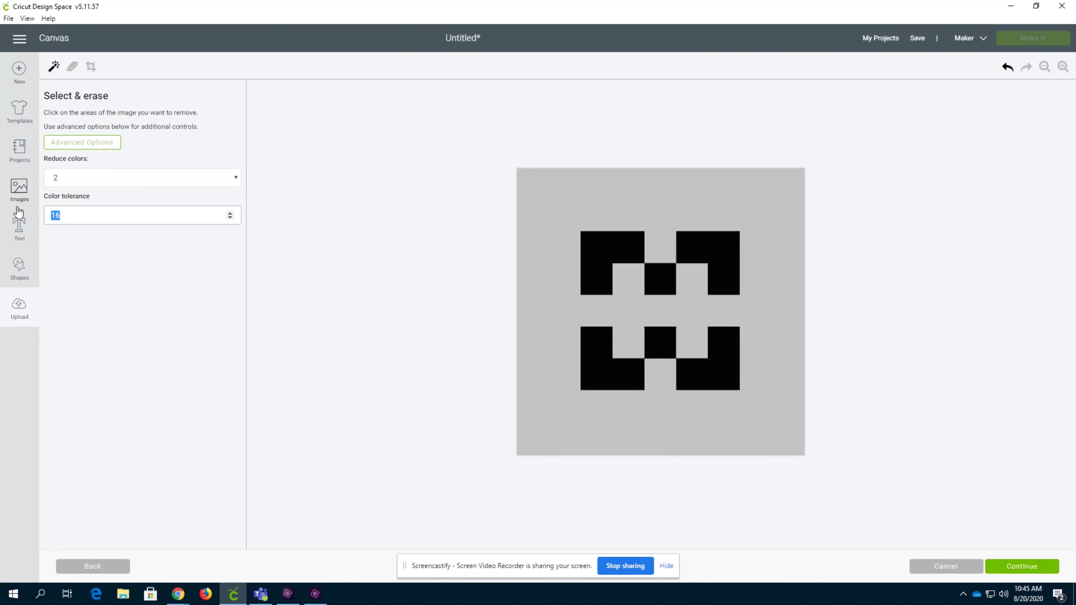
pyautogui.write('1')
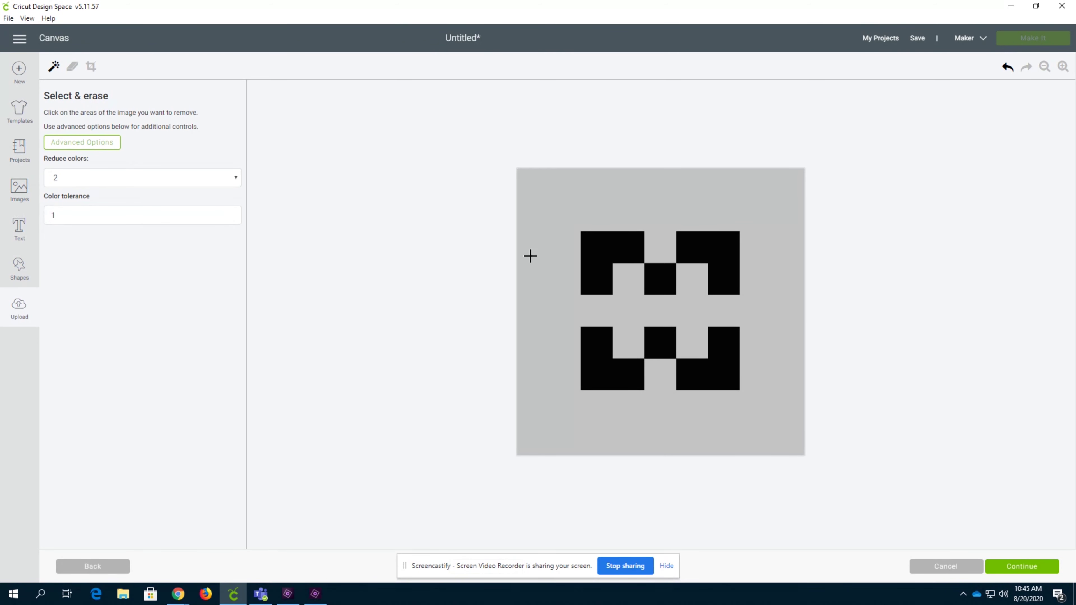
pyautogui.click(541, 259)
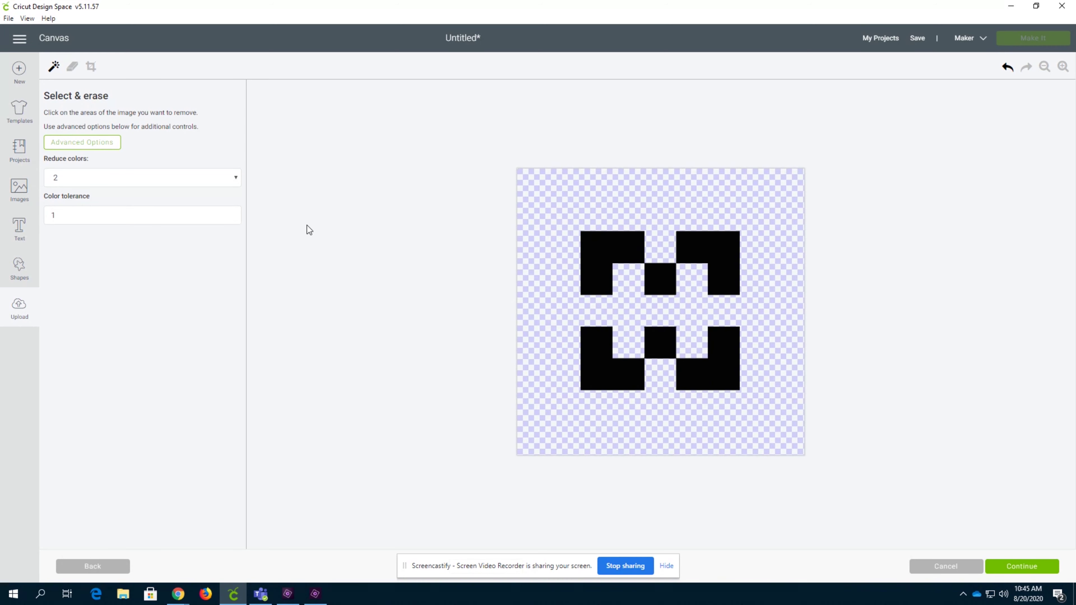
pyautogui.click(151, 176)
pyautogui.click(141, 194)
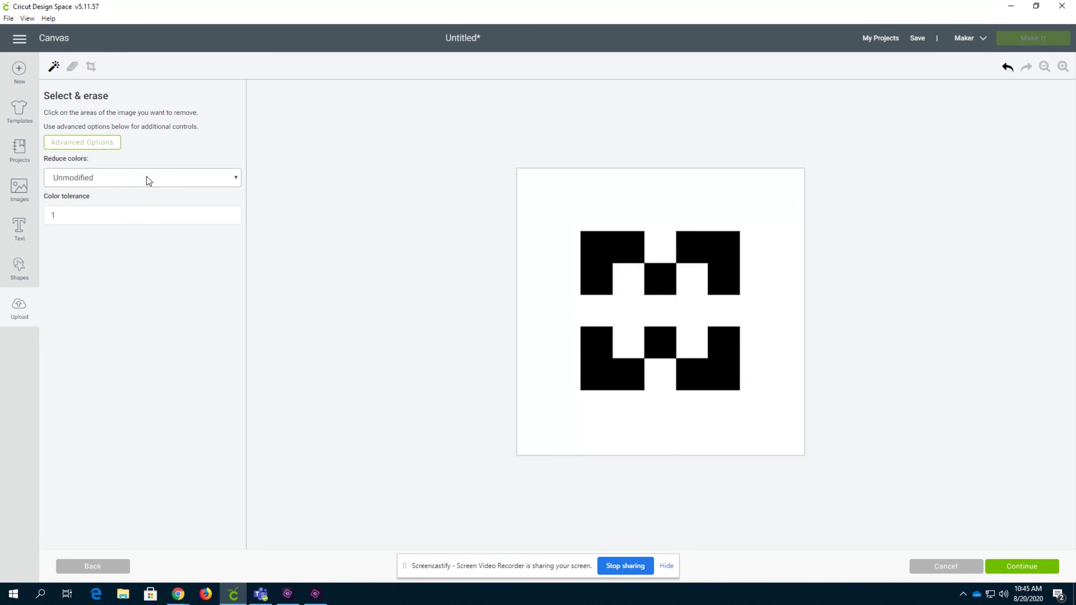
pyautogui.click(146, 177)
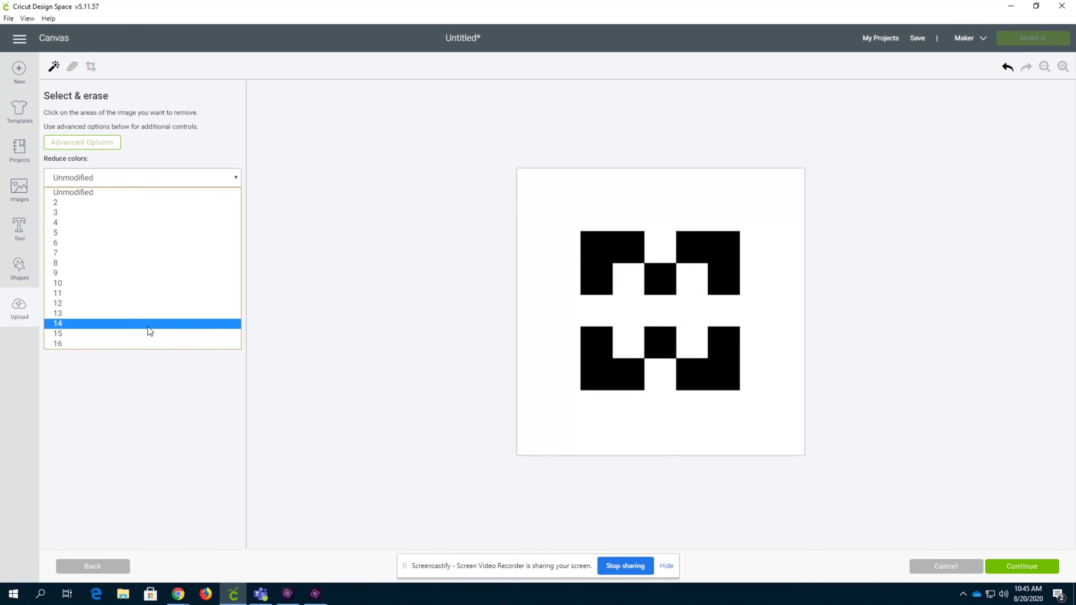
pyautogui.click(483, 208)
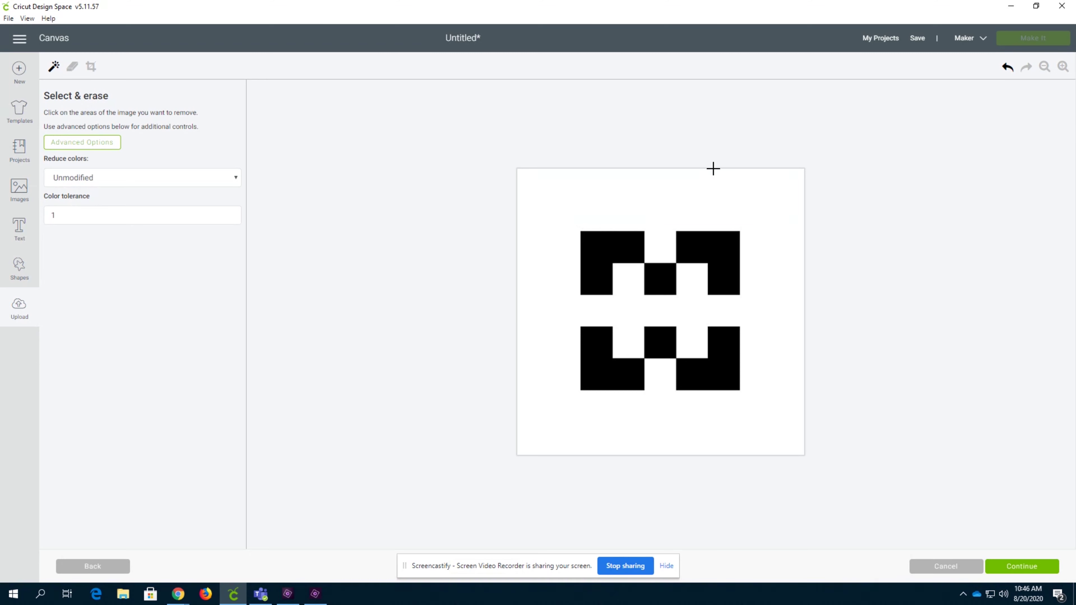
pyautogui.click(558, 214)
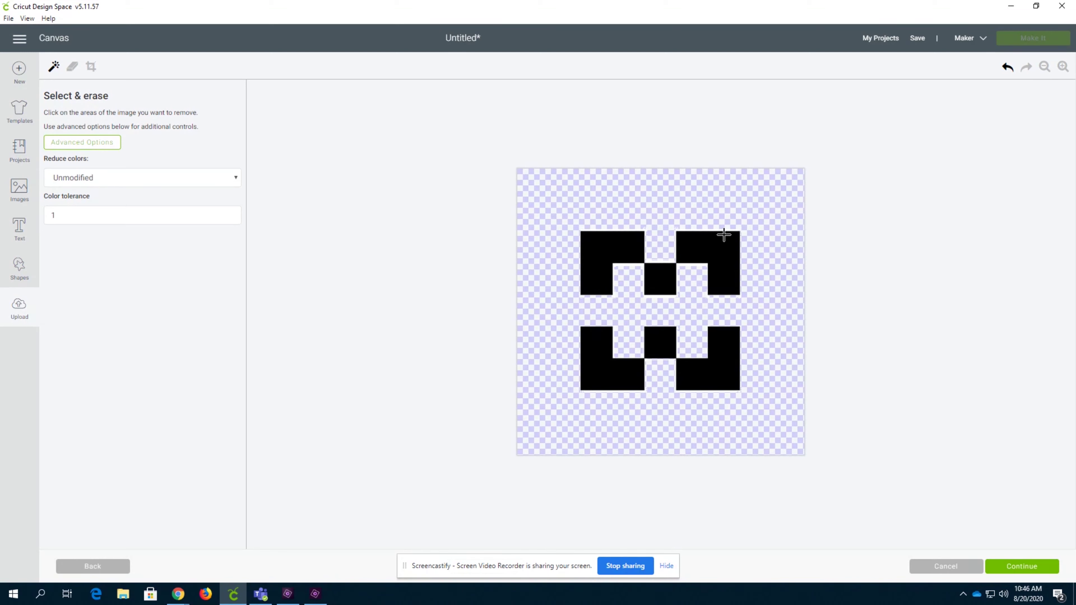
pyautogui.click(102, 183)
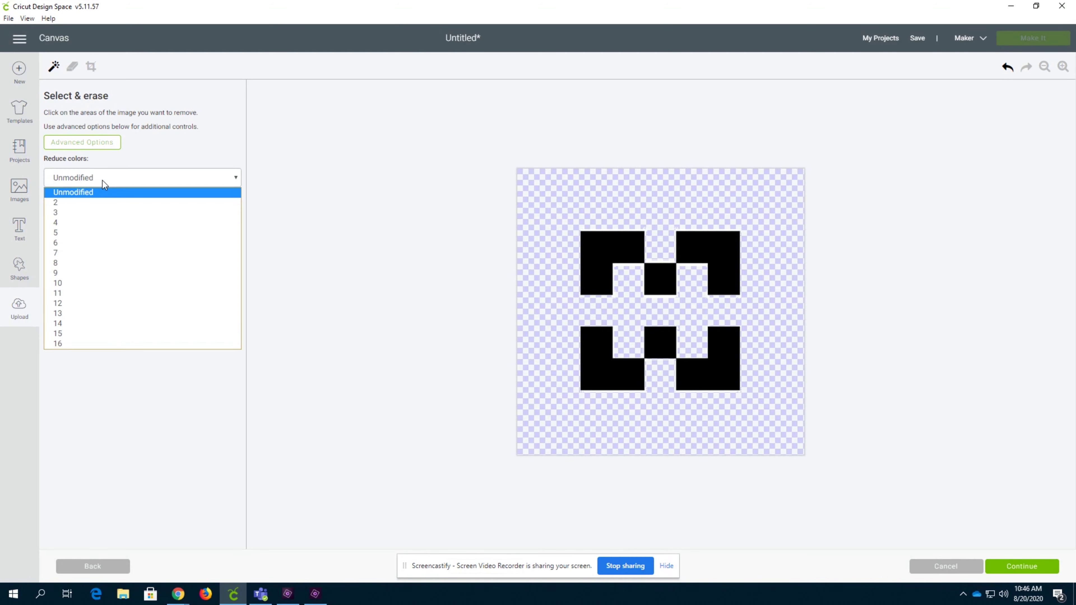
pyautogui.click(92, 204)
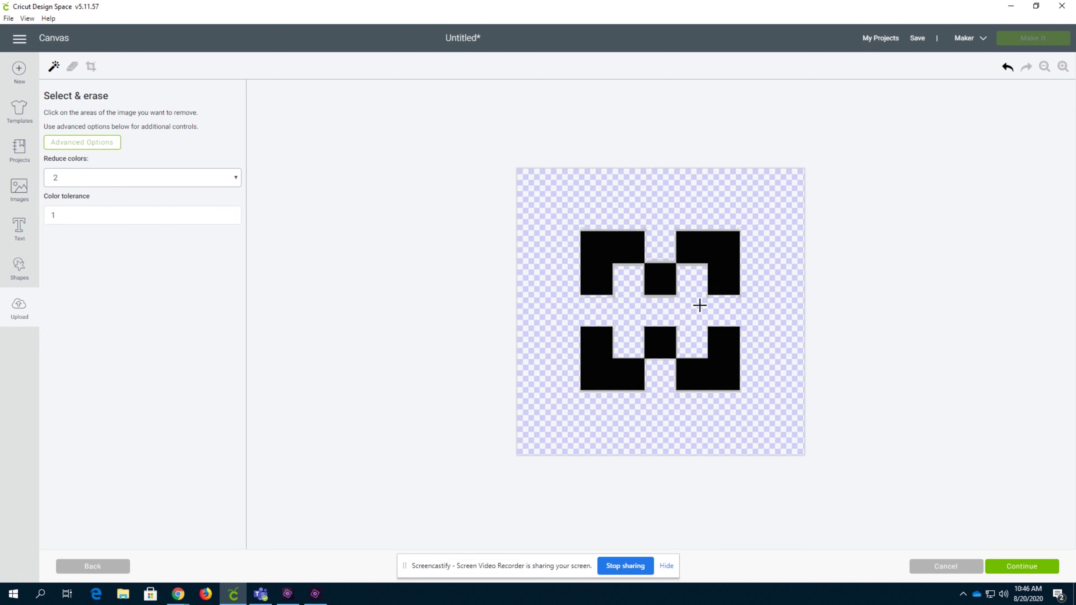
pyautogui.click(133, 177)
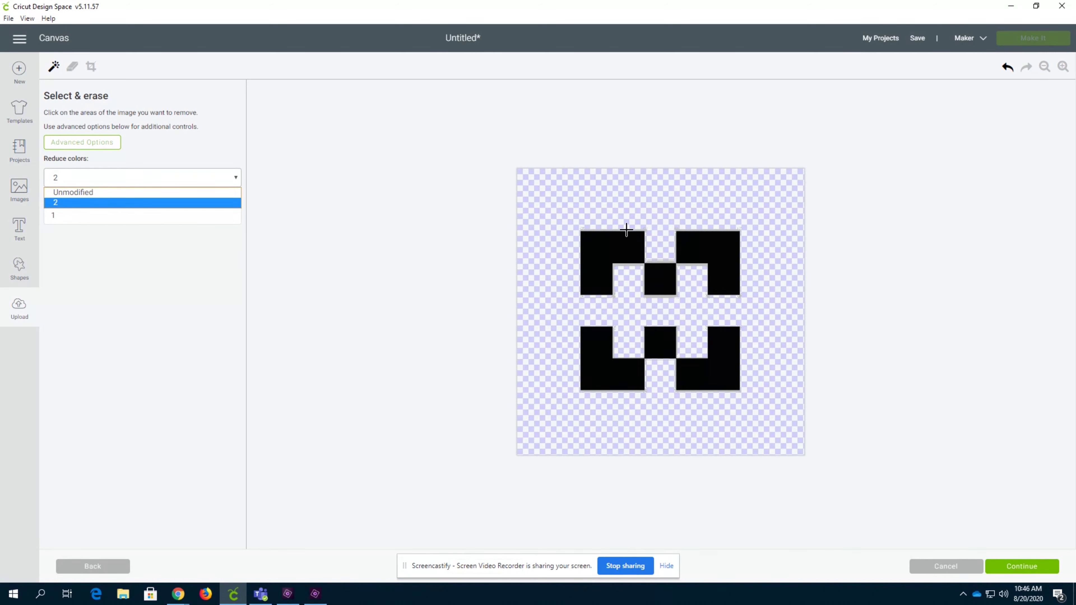
pyautogui.click(631, 240)
pyautogui.click(140, 176)
pyautogui.click(115, 191)
pyautogui.click(133, 178)
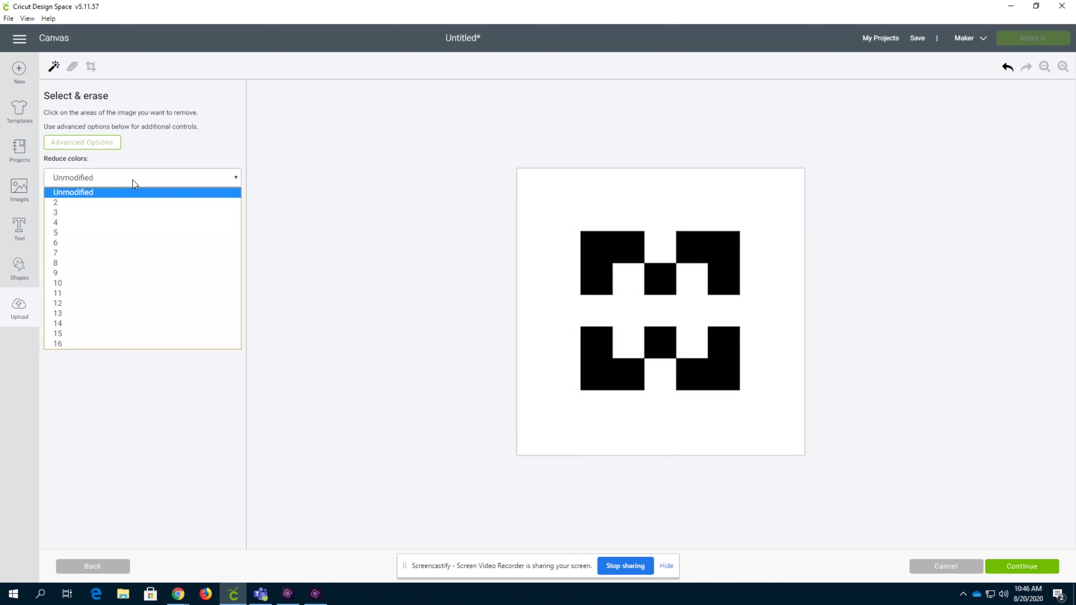
pyautogui.click(133, 180)
pyautogui.click(149, 212)
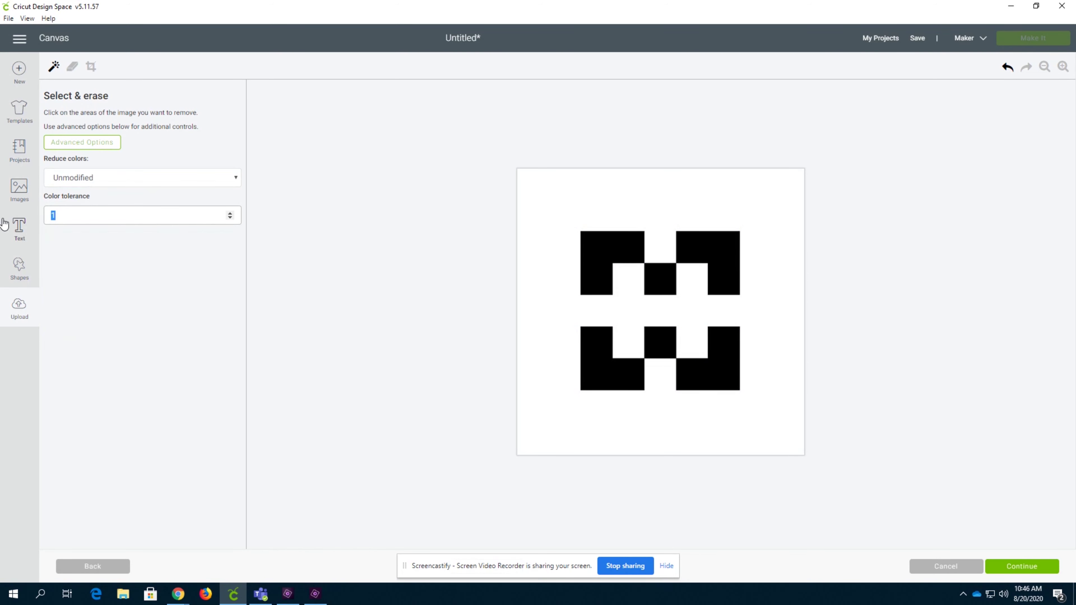
pyautogui.click(141, 177)
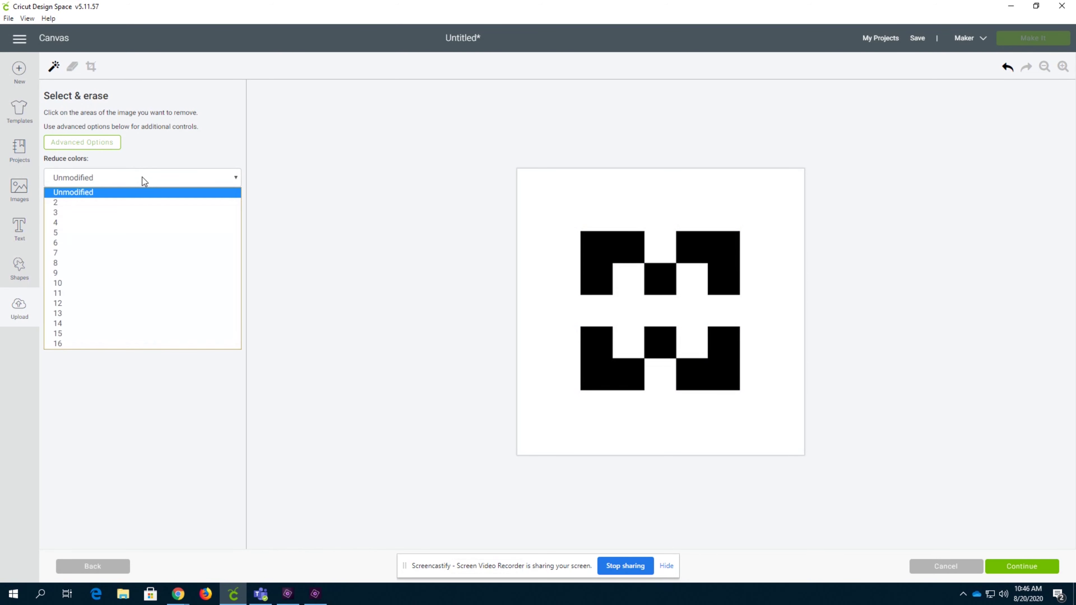
pyautogui.click(104, 207)
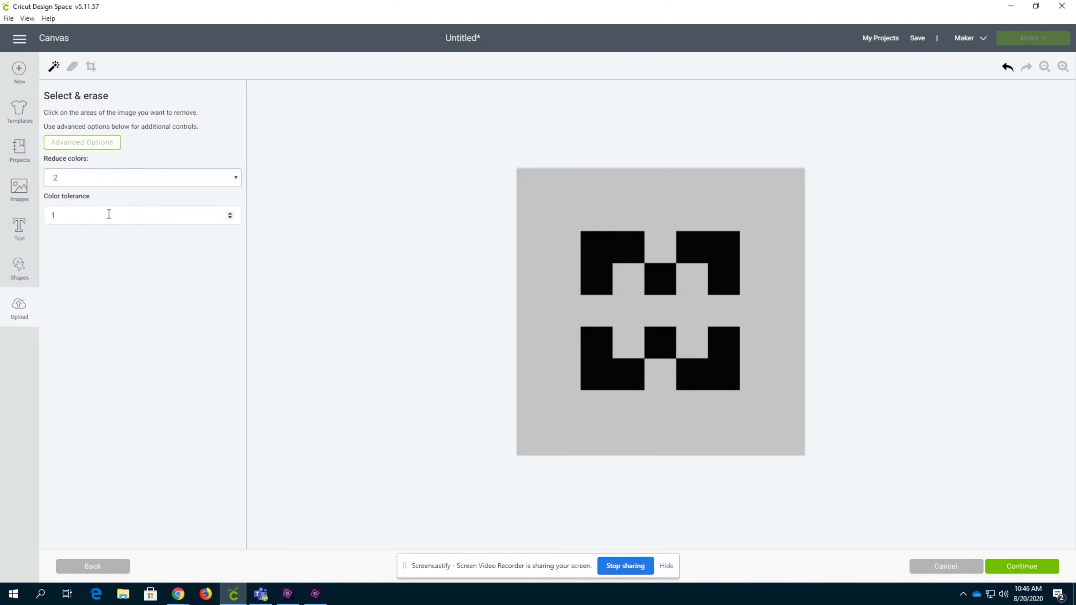
pyautogui.click(69, 215)
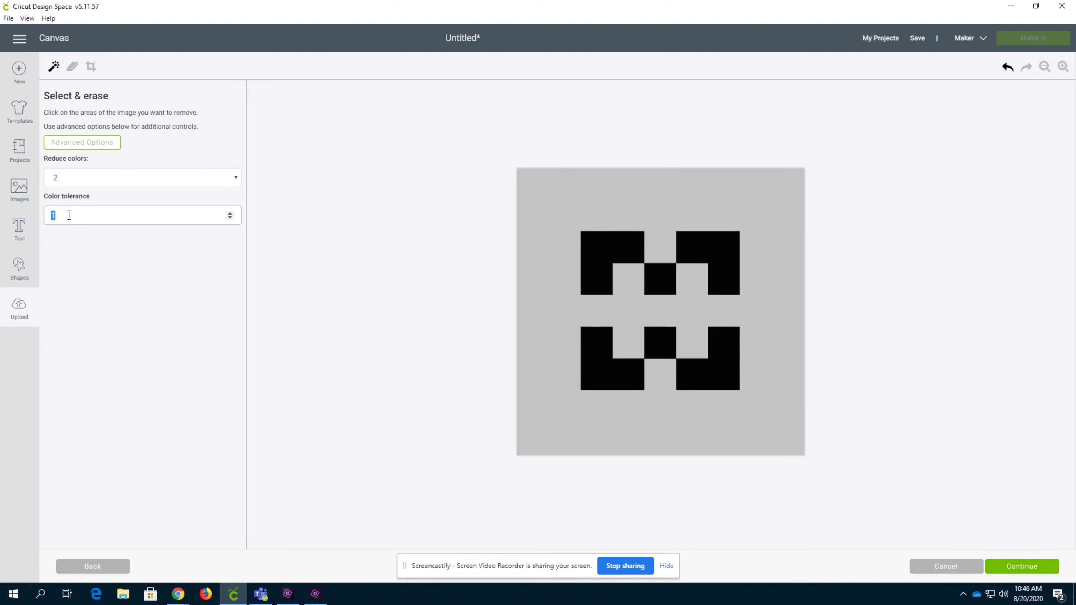
pyautogui.click(168, 180)
pyautogui.click(135, 189)
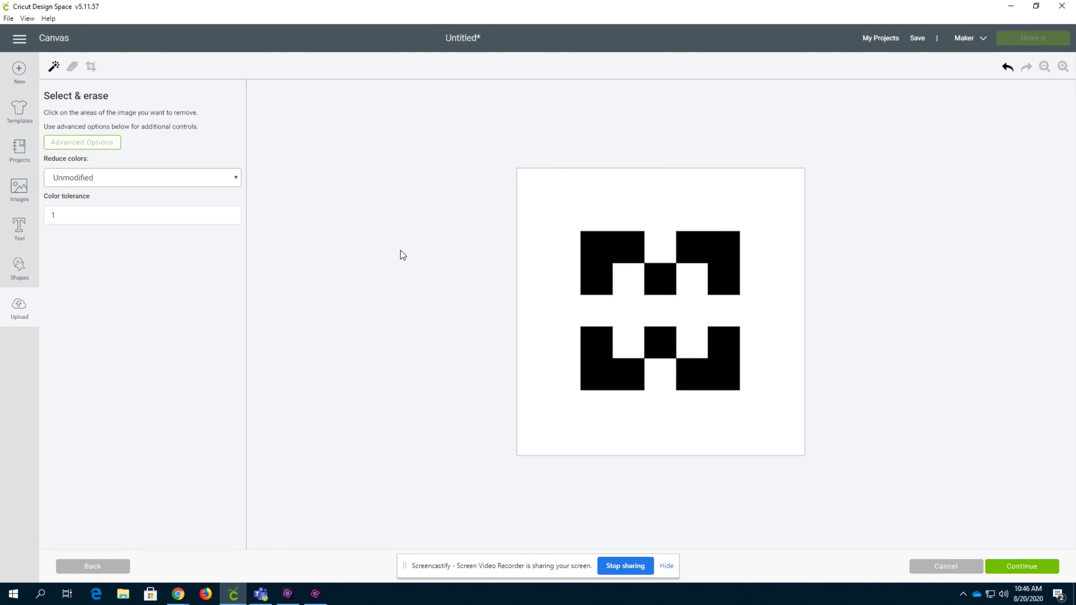
# Reduce the logo to 2 colours and remove the grey background
pyautogui.click(98, 173)
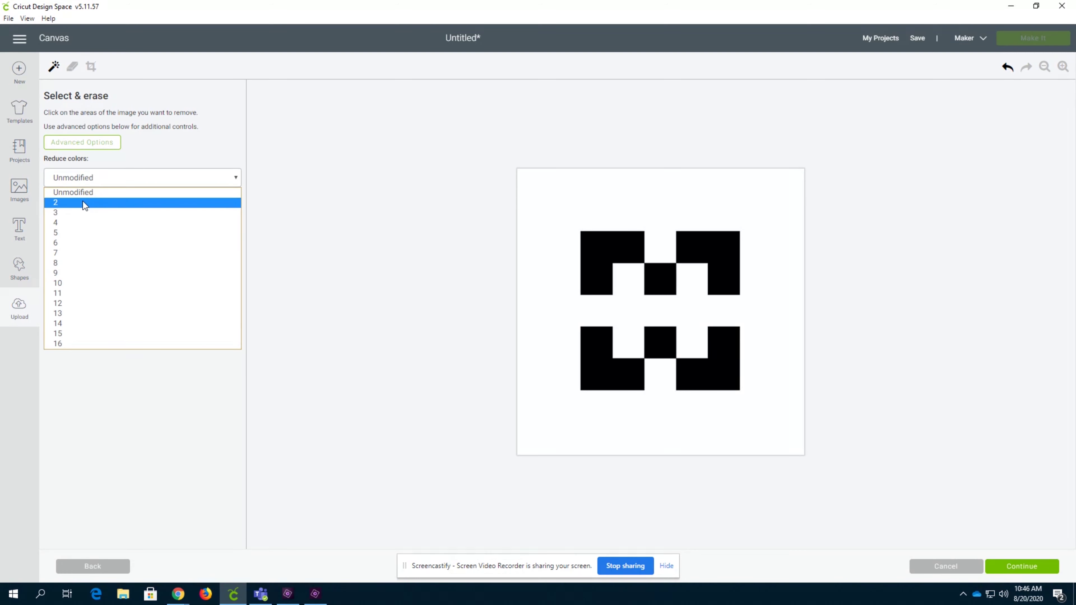
pyautogui.click(82, 203)
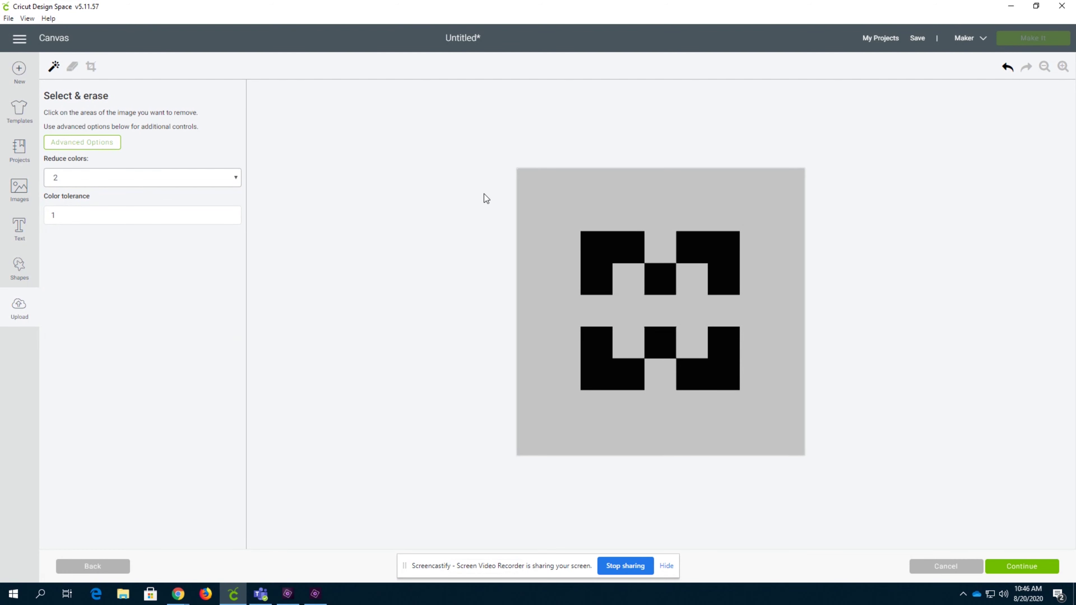
pyautogui.click(549, 202)
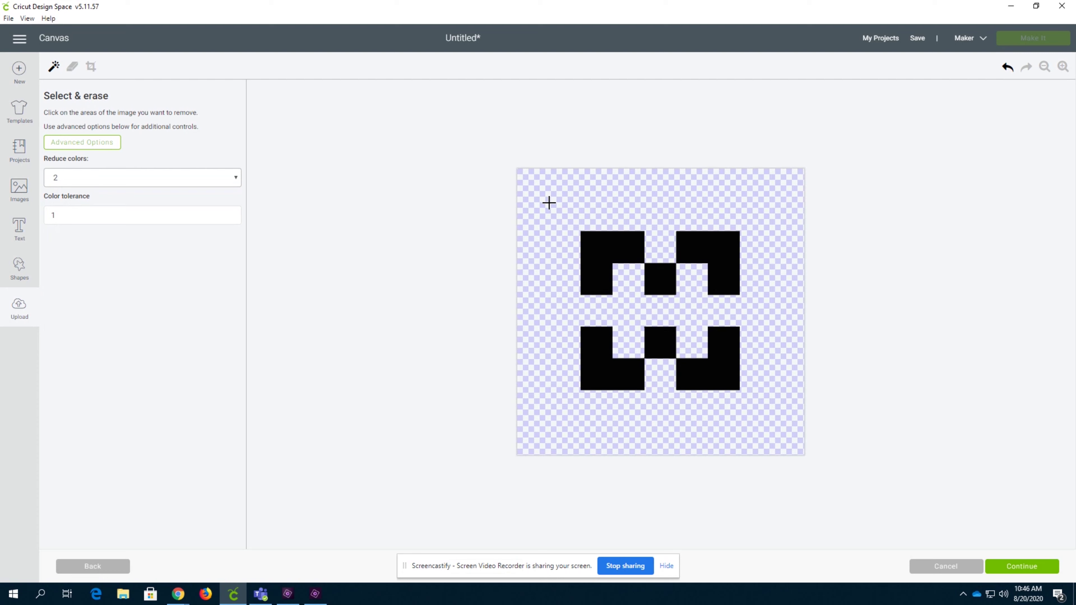
# Try the Unmodified, 16 and 11 colour reductions, ending back on Unmodified
pyautogui.click(107, 174)
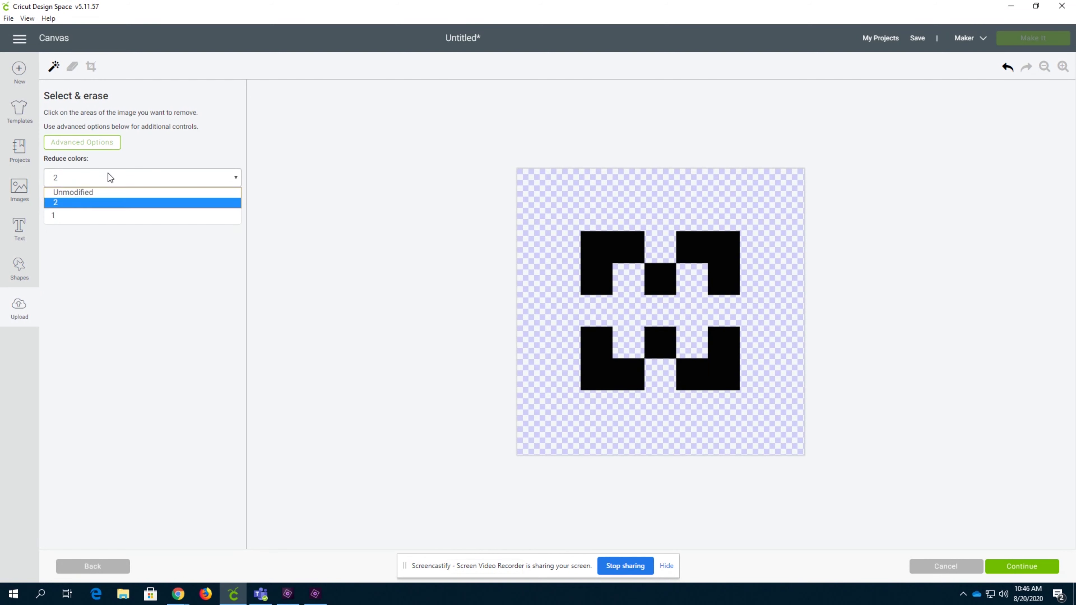
pyautogui.click(83, 193)
pyautogui.click(86, 183)
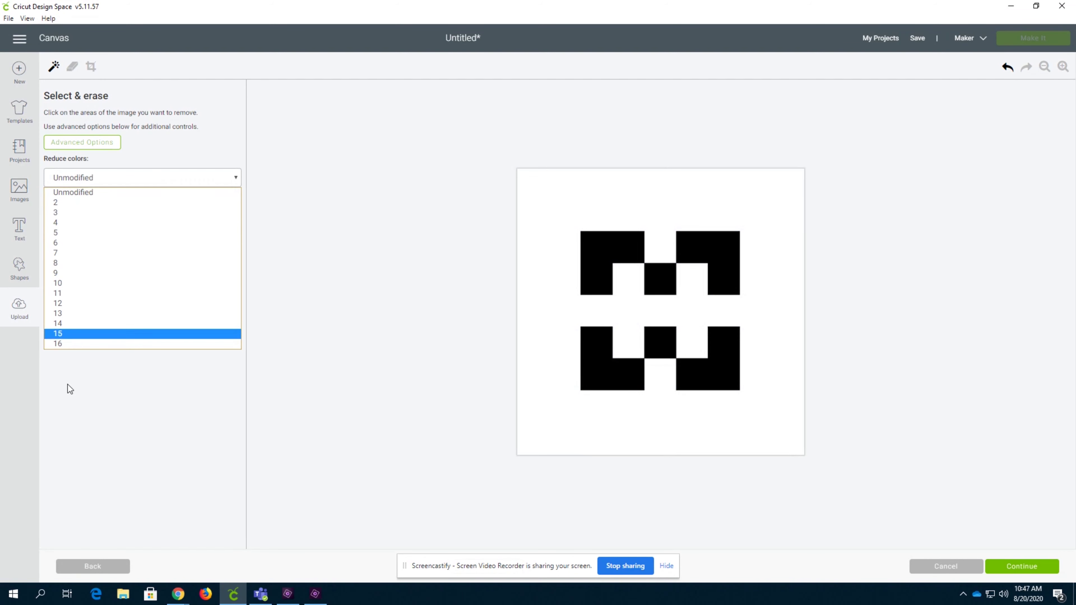
pyautogui.click(68, 346)
pyautogui.click(146, 180)
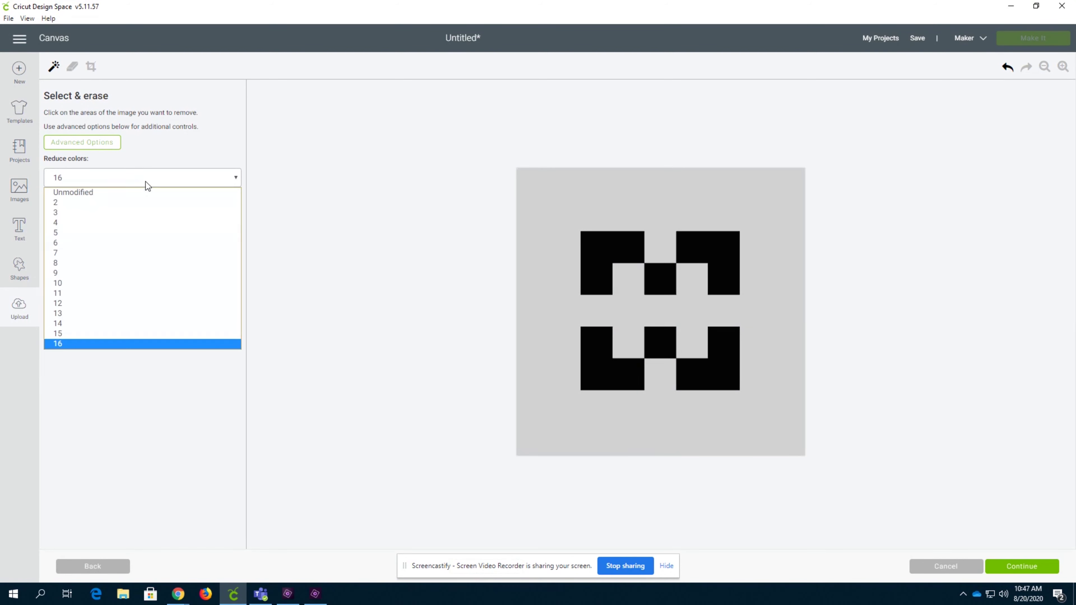
pyautogui.click(92, 292)
pyautogui.click(125, 178)
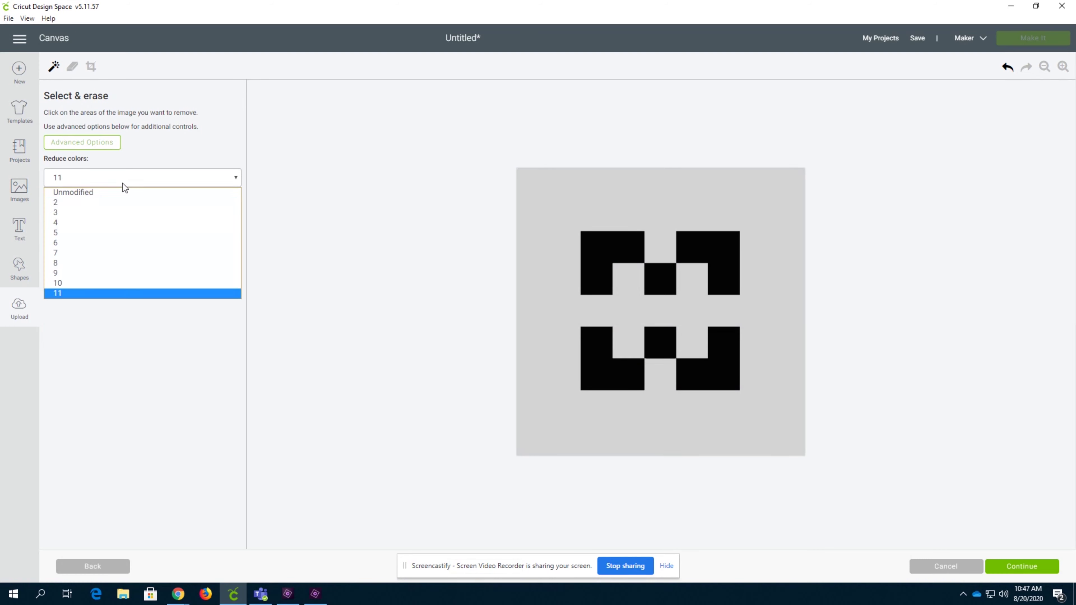
pyautogui.click(103, 193)
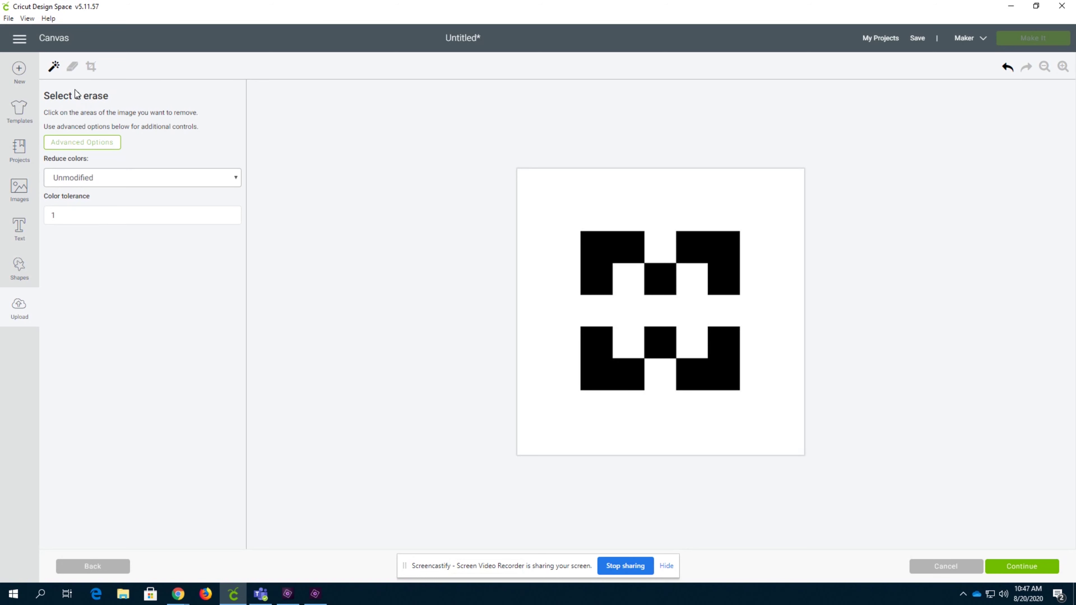
pyautogui.click(81, 181)
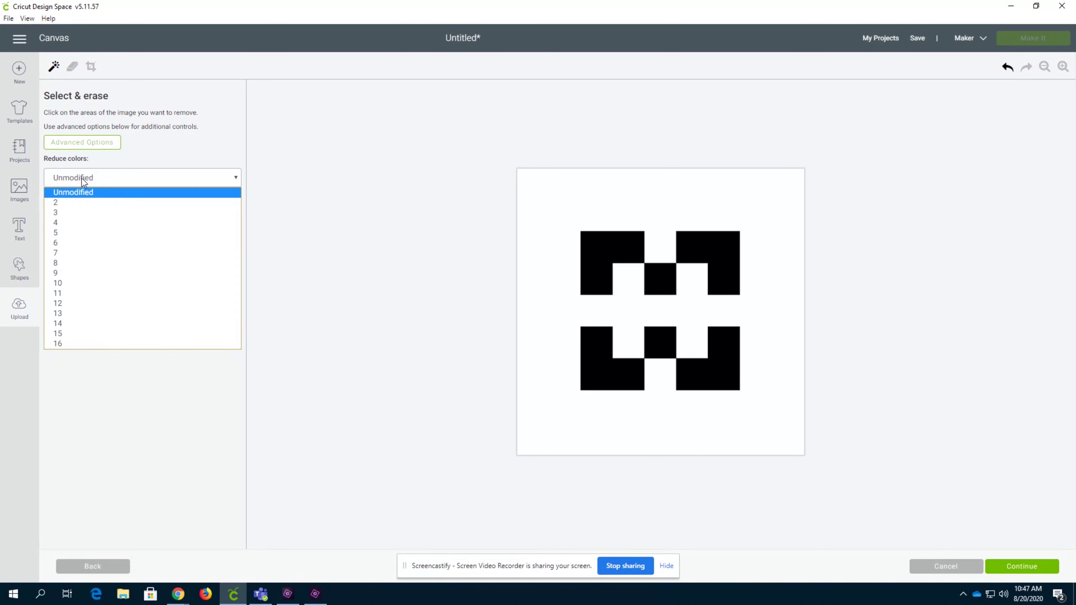
pyautogui.click(81, 178)
# Reduce the logo to 2 colours again and make the white background transparent
pyautogui.click(105, 182)
pyautogui.click(139, 202)
pyautogui.click(558, 216)
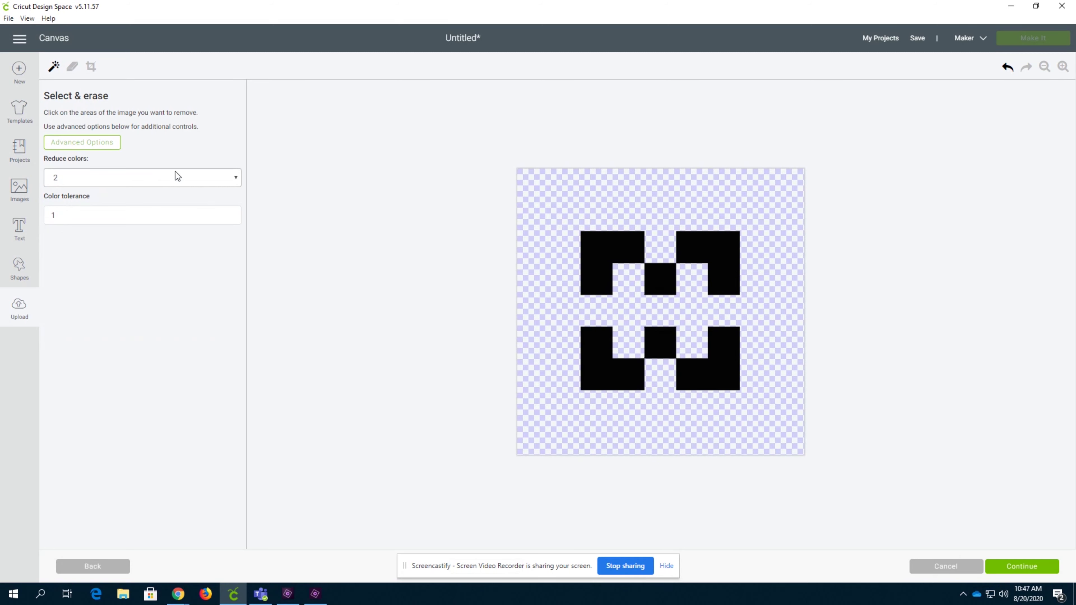
pyautogui.click(77, 70)
# Erase the logo's top half with the largest eraser, crop to the bottom half, and continue
pyautogui.moveTo(85, 147); pyautogui.dragTo(210, 148)
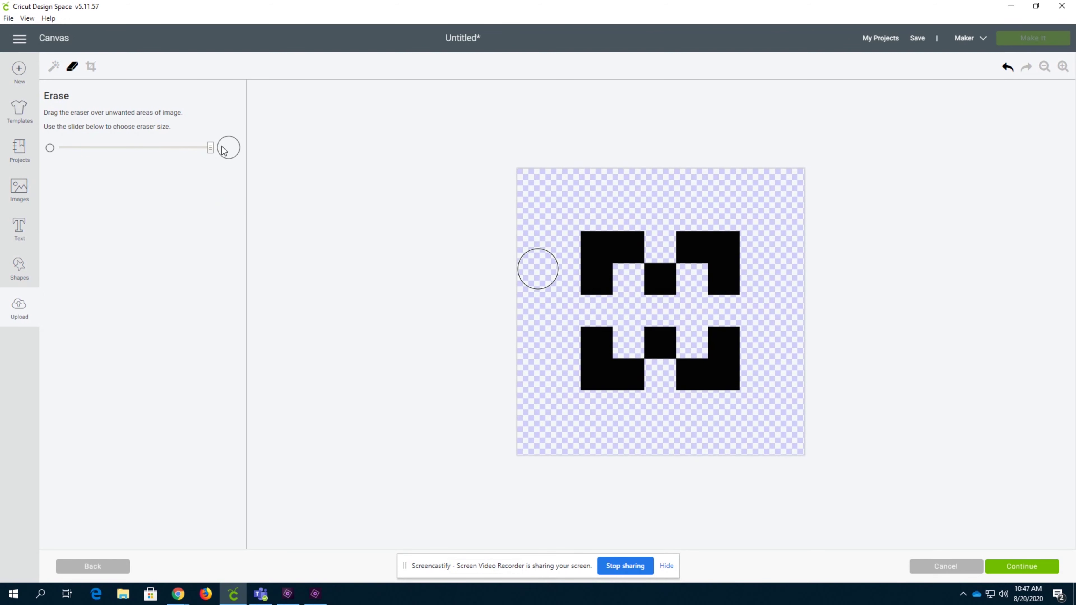
pyautogui.moveTo(579, 230)
pyautogui.mouseDown()
pyautogui.moveTo(586, 269)
pyautogui.moveTo(597, 239)
pyautogui.moveTo(613, 266)
pyautogui.moveTo(677, 265)
pyautogui.moveTo(704, 242)
pyautogui.moveTo(730, 294)
pyautogui.moveTo(725, 234)
pyautogui.mouseUp()
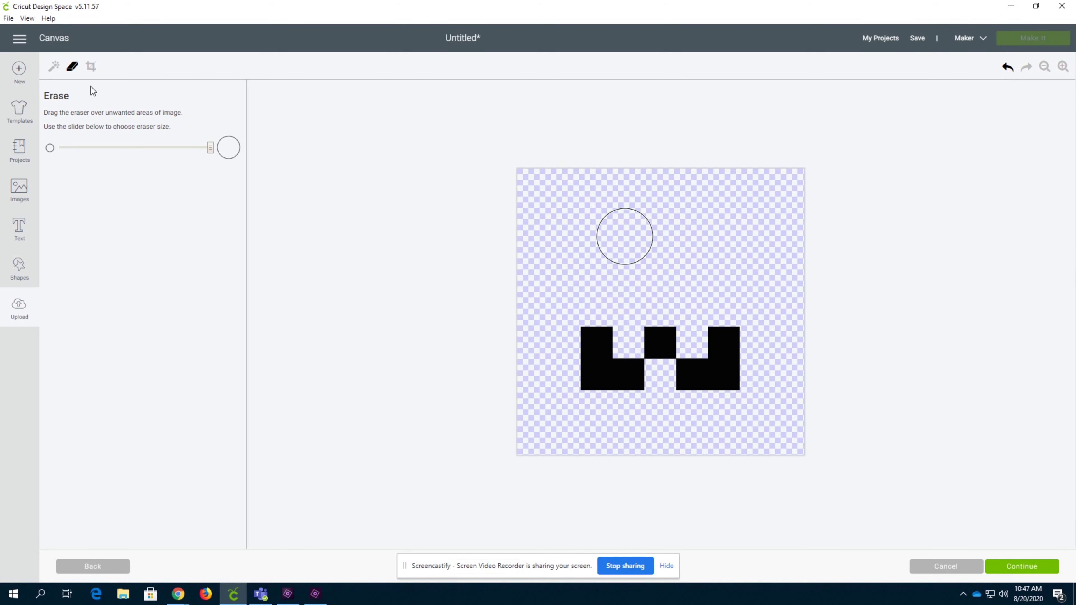
pyautogui.click(91, 66)
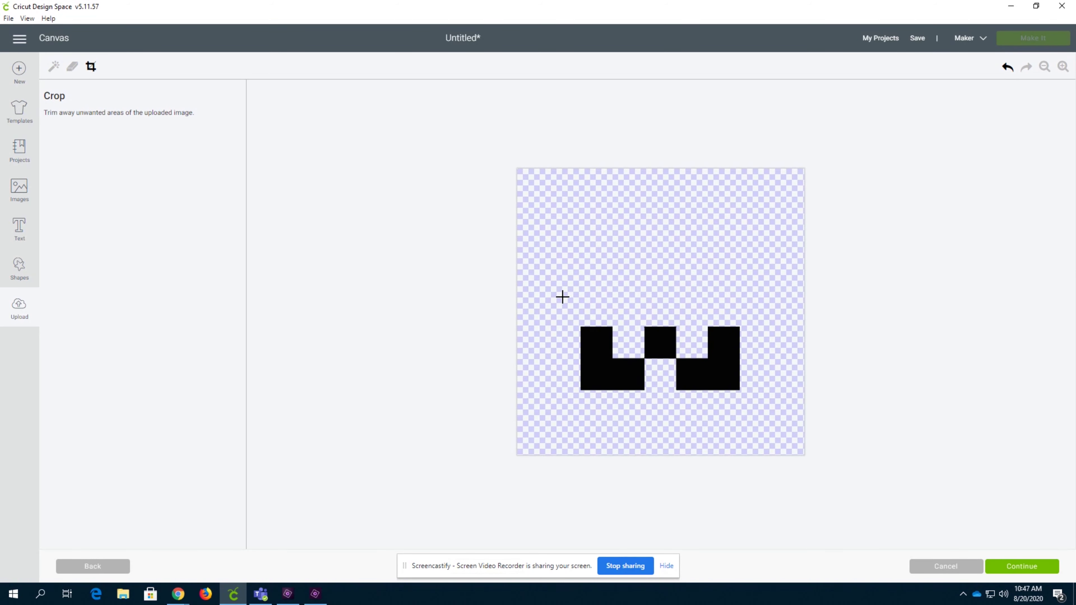
pyautogui.moveTo(563, 297); pyautogui.dragTo(759, 410)
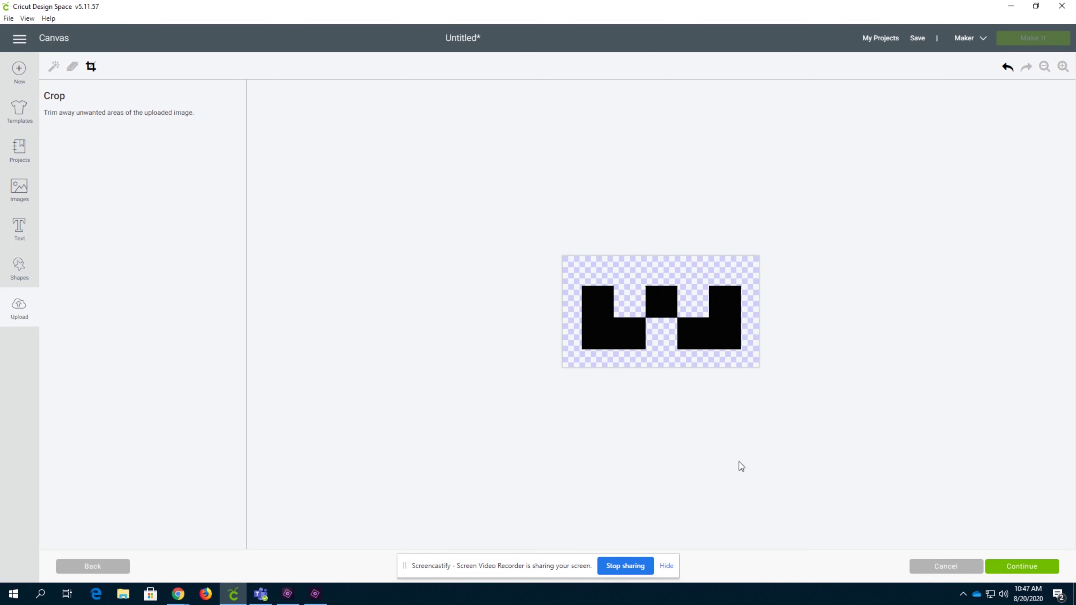
pyautogui.click(1011, 573)
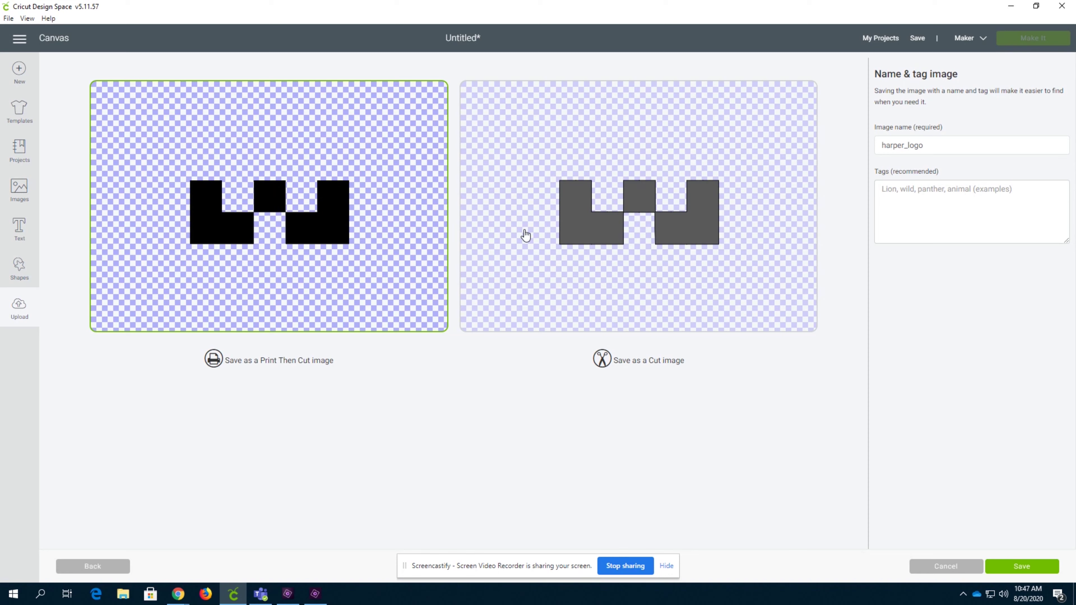
# Choose Cut image and rename the image from harper_logo to harper_logo_half
pyautogui.click(542, 235)
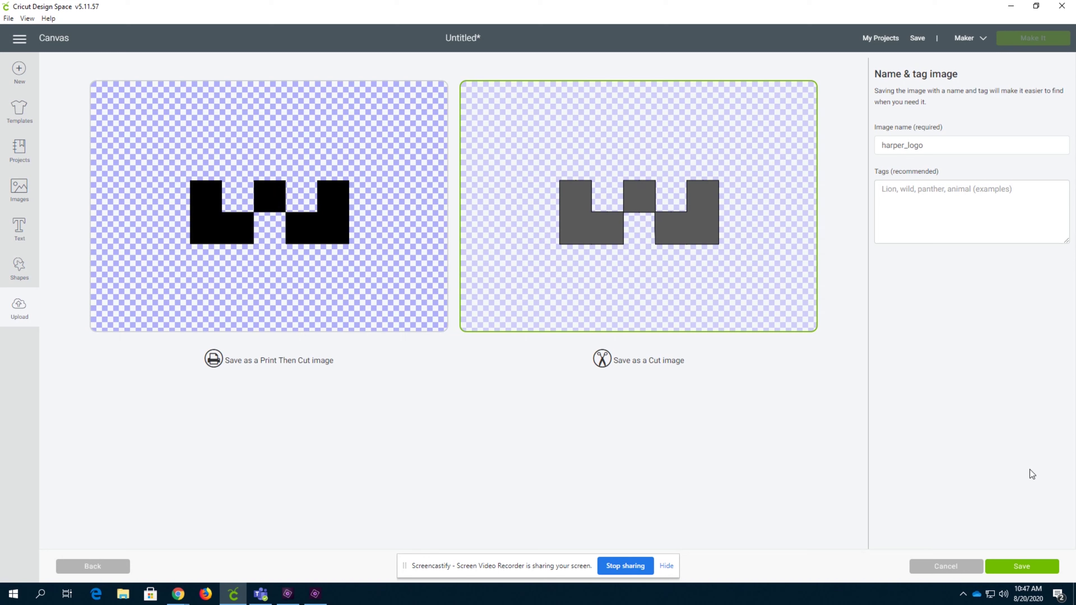
pyautogui.click(937, 216)
pyautogui.doubleClick(941, 145)
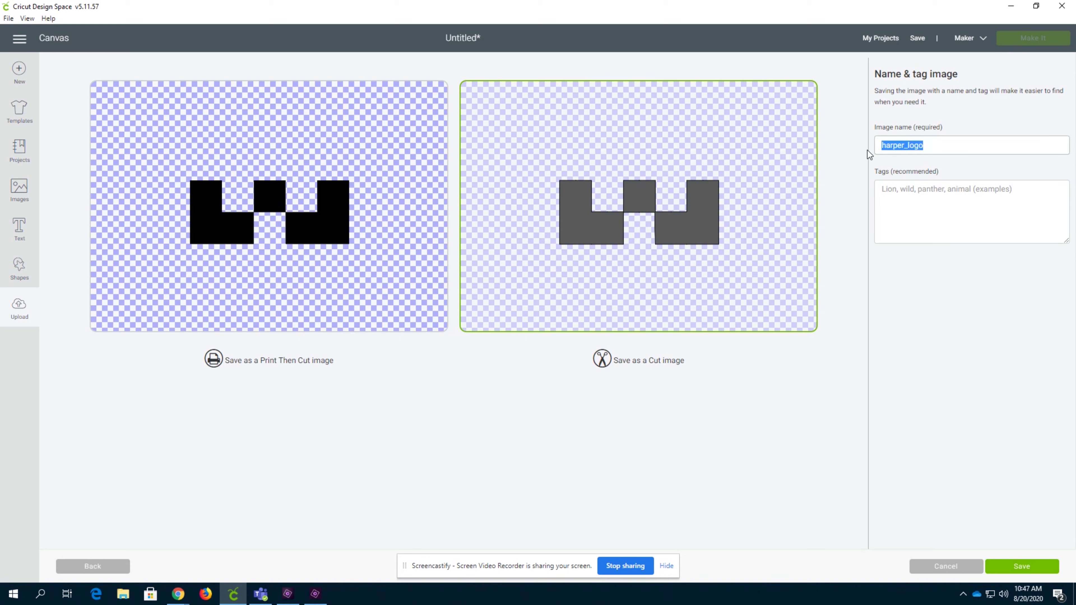
pyautogui.click(961, 146)
pyautogui.click(938, 198)
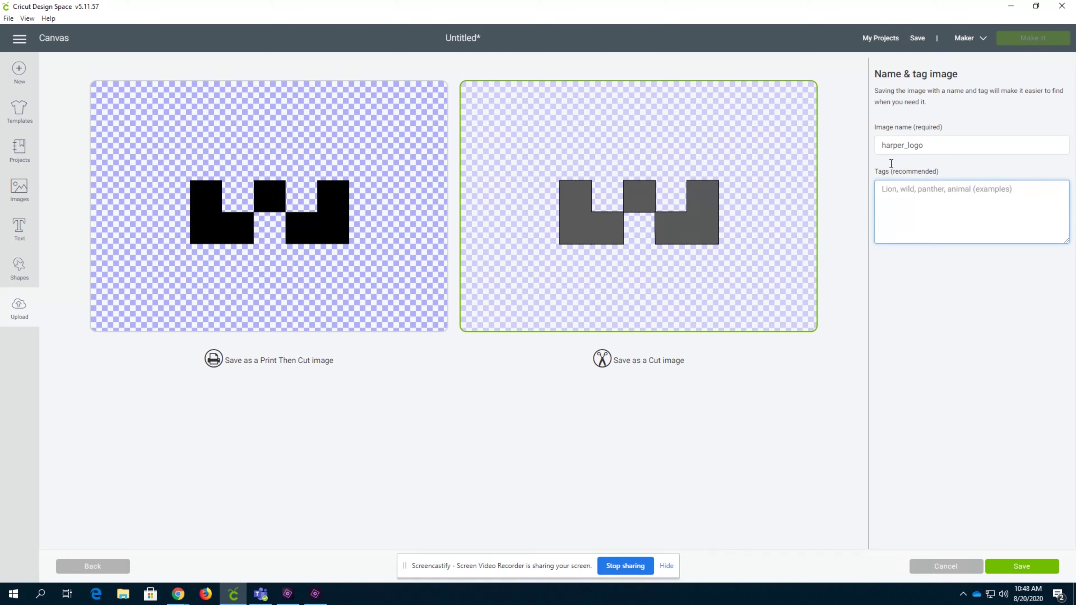
pyautogui.click(929, 142)
pyautogui.write('_')
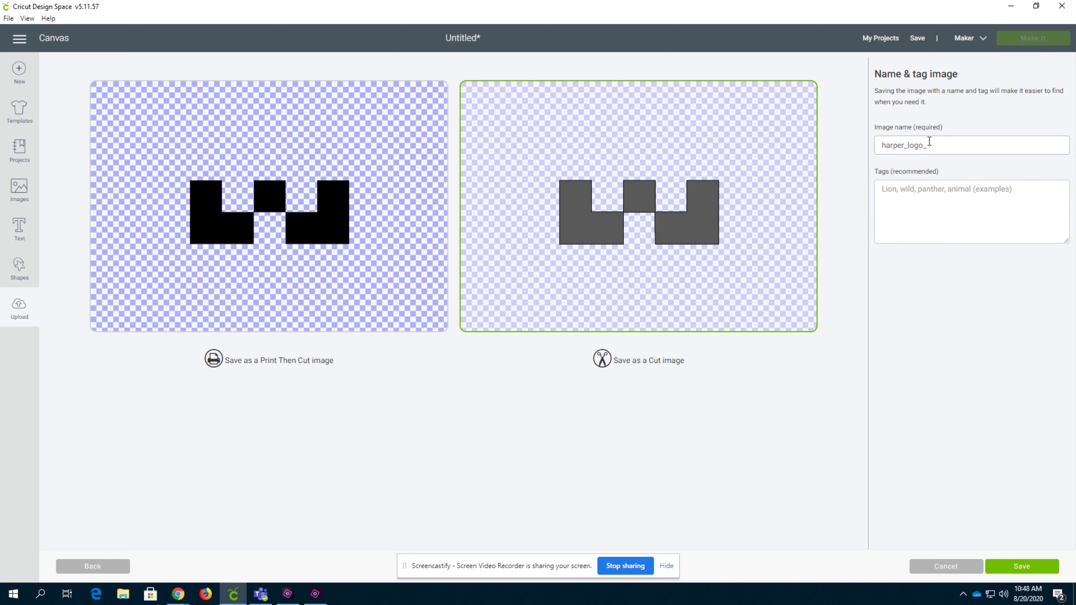
pyautogui.write('half')
pyautogui.press('Tab')
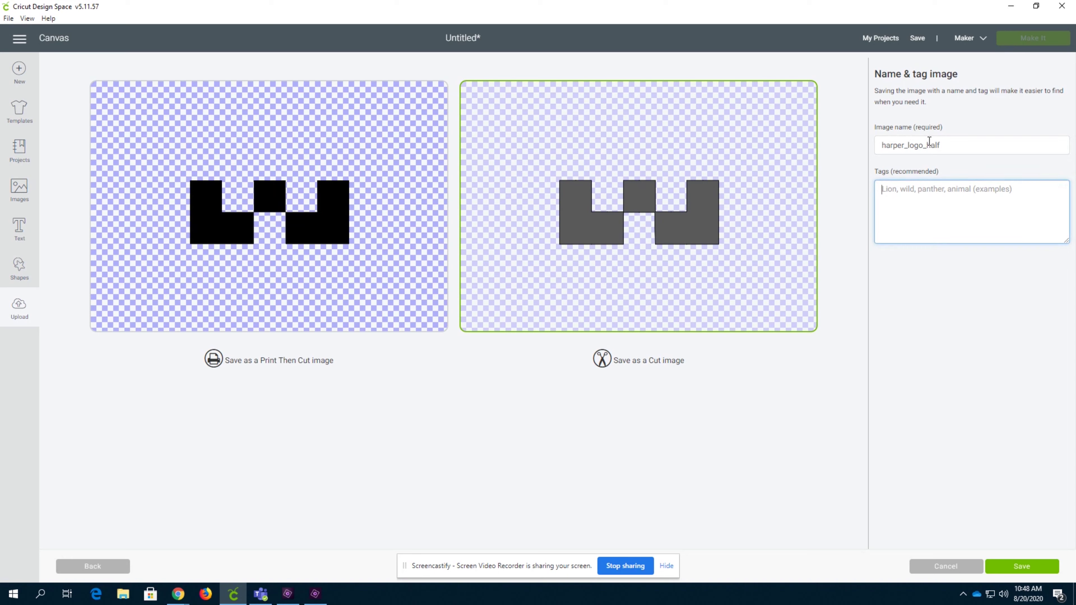
# Add the tag harper and save the image to uploads
pyautogui.write('haprer')
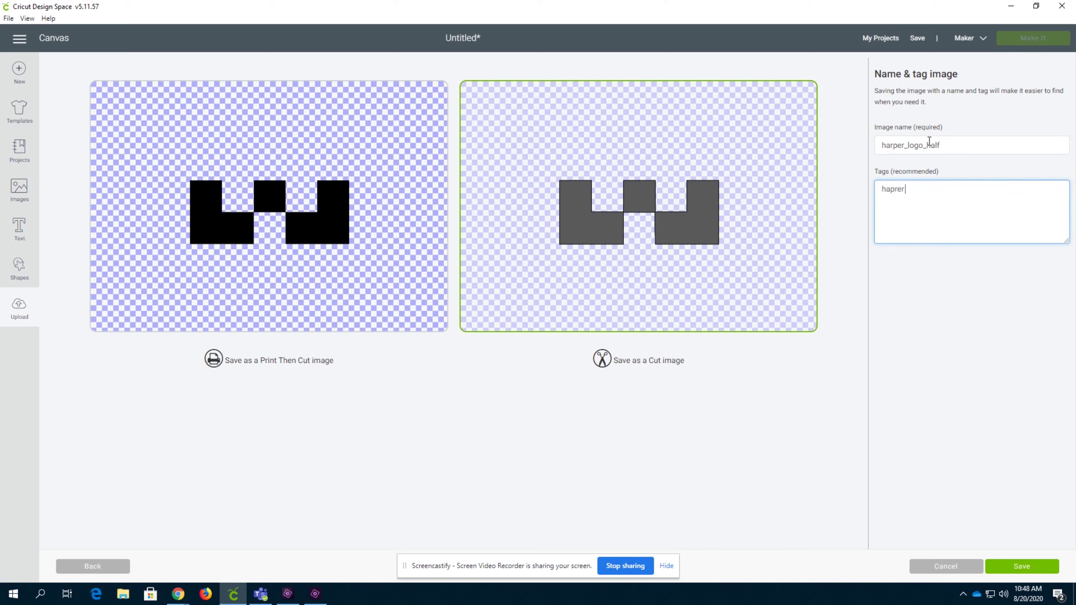
pyautogui.press('BackSpace')
pyautogui.press('BackSpace')
pyautogui.write('rper')
pyautogui.click(1030, 564)
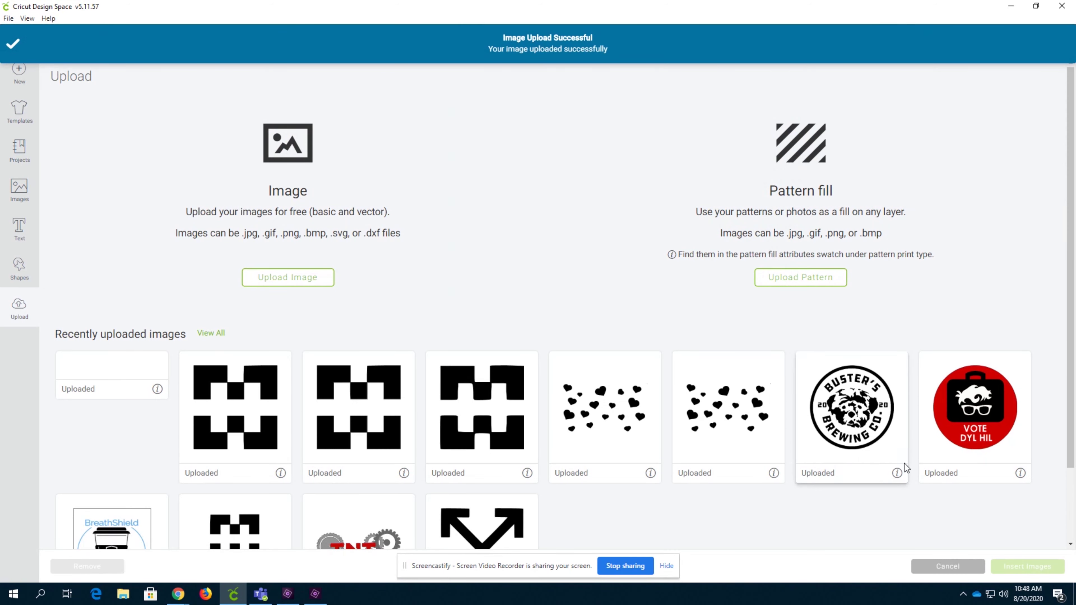
# Insert harper_logo_half and both harper_logo images onto the canvas
pyautogui.click(114, 370)
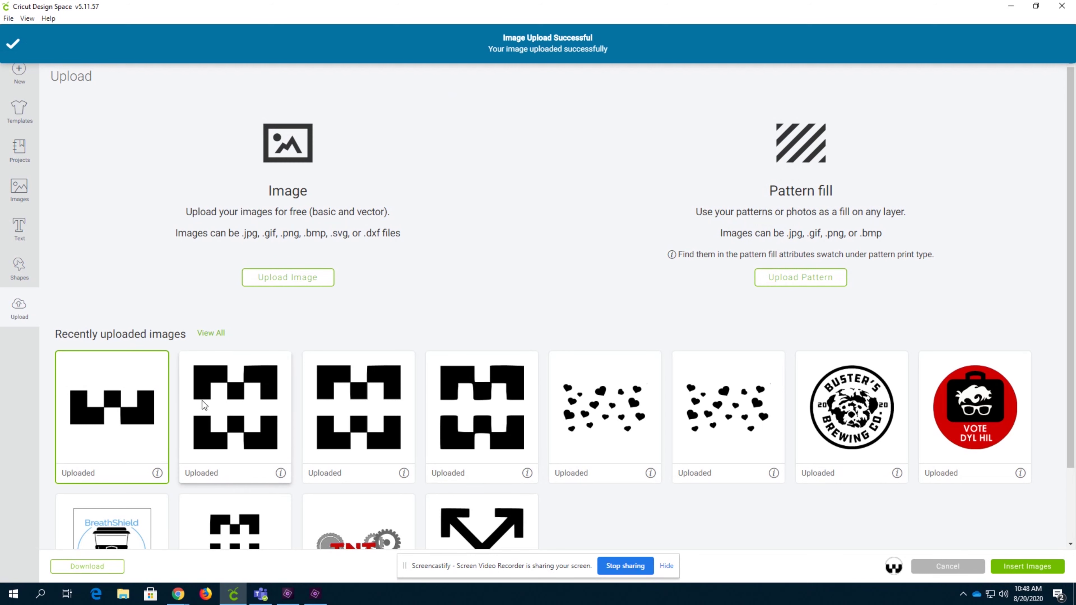
pyautogui.click(211, 419)
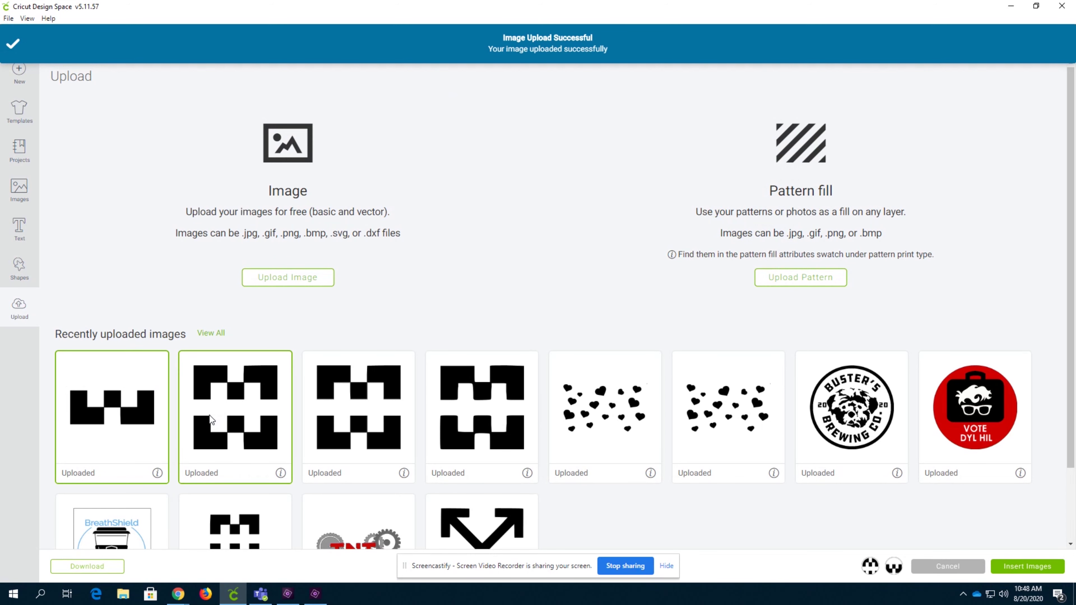
pyautogui.click(346, 414)
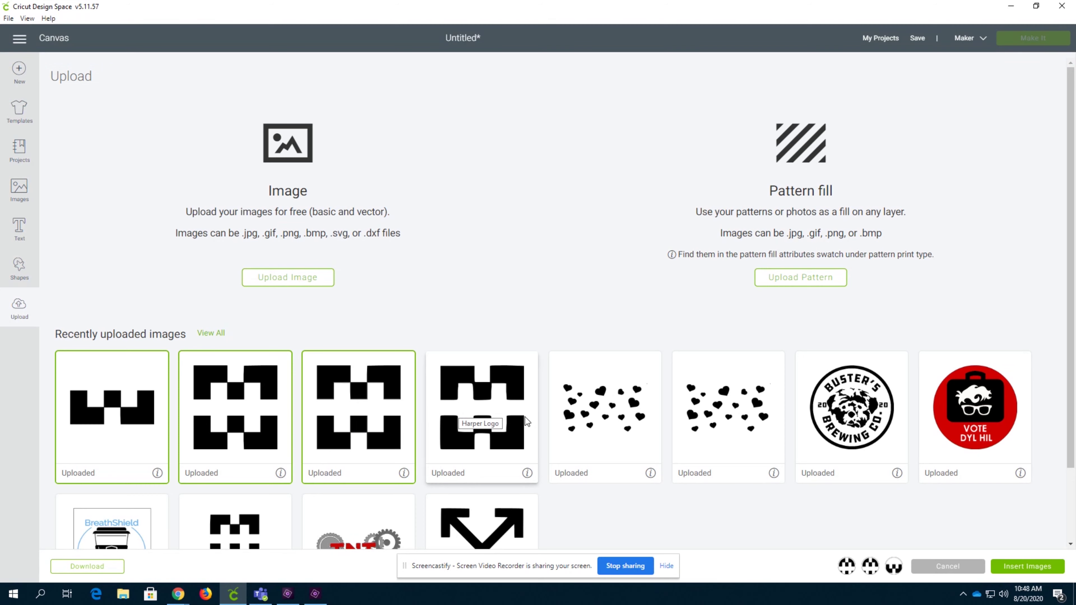
pyautogui.click(1014, 567)
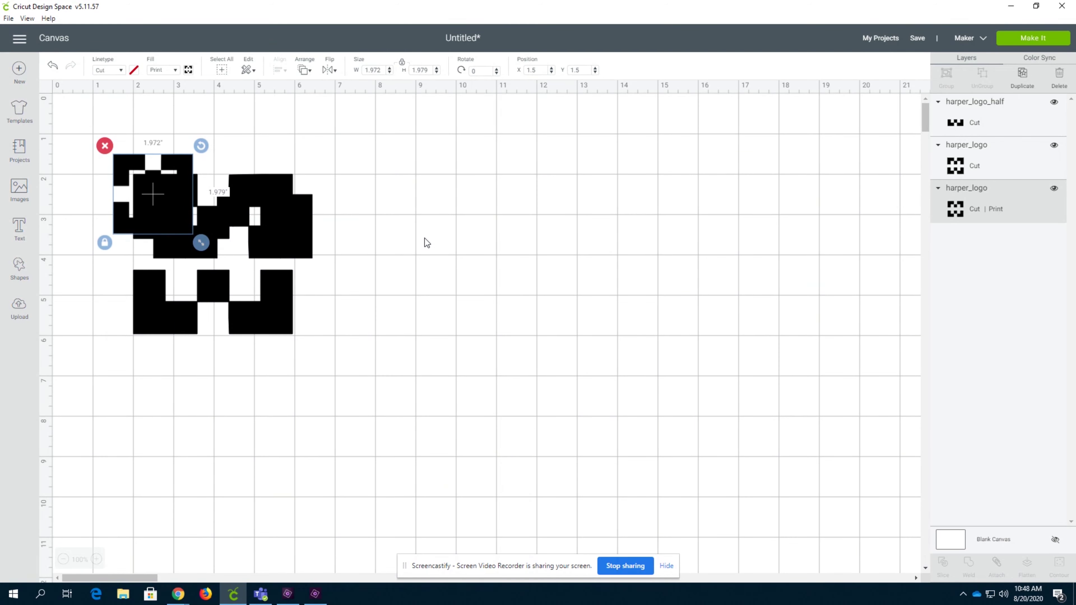
# Select all three logos on the canvas and delete them
pyautogui.click(387, 156)
pyautogui.moveTo(393, 135); pyautogui.dragTo(104, 367)
pyautogui.press('Delete')
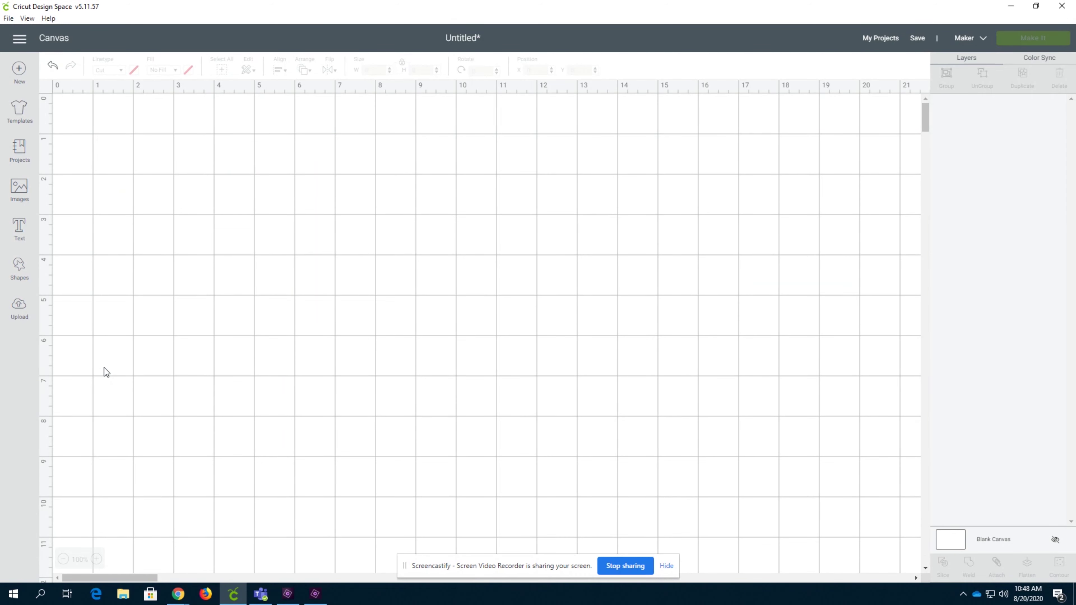